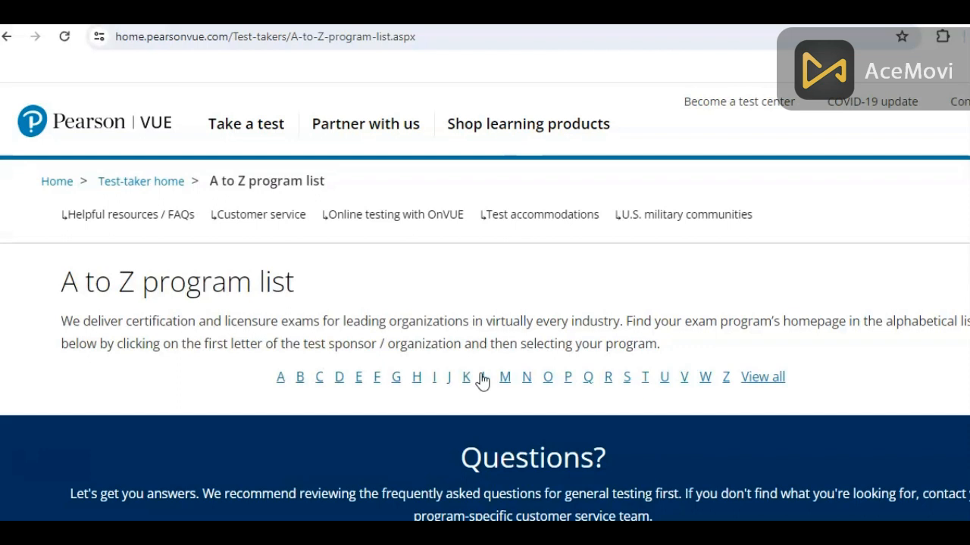
- Filter programs to the letter N and open Nursing and Midwifery Council (NMC) from the list
click(526, 378)
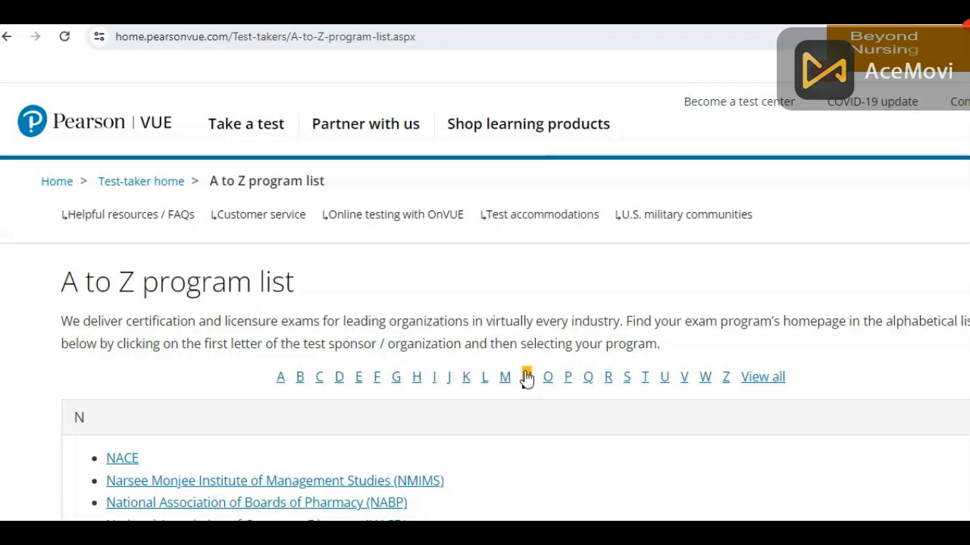
scroll(527, 378, down, 3)
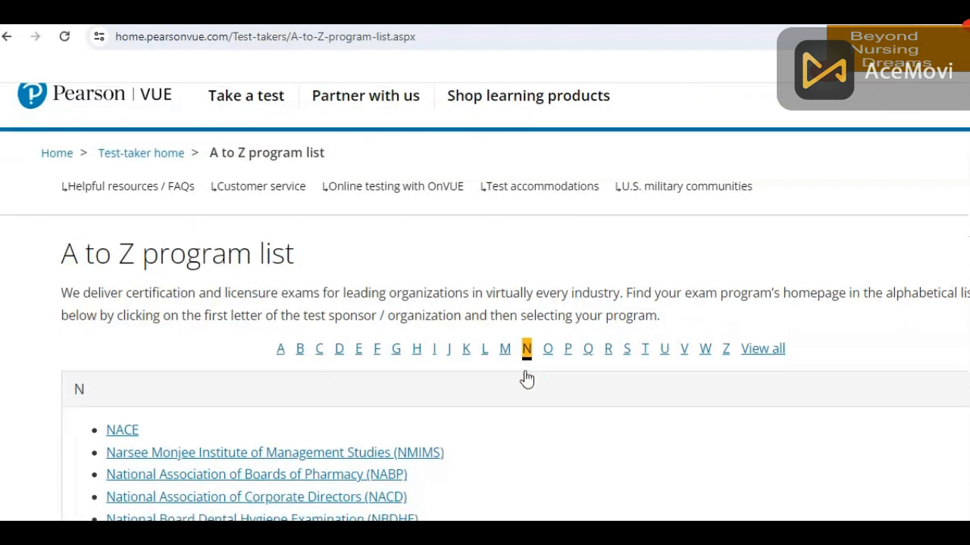
scroll(528, 377, down, 5)
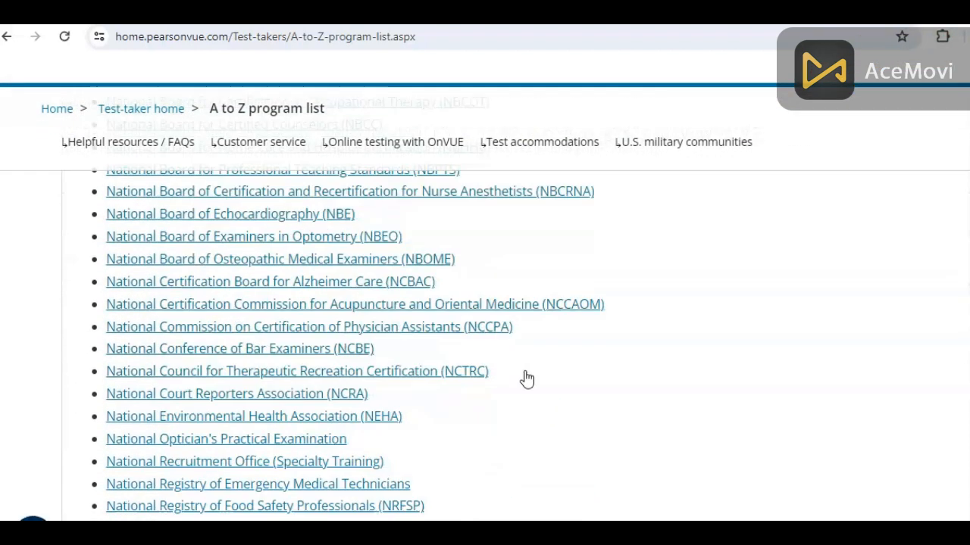
scroll(528, 377, down, 5)
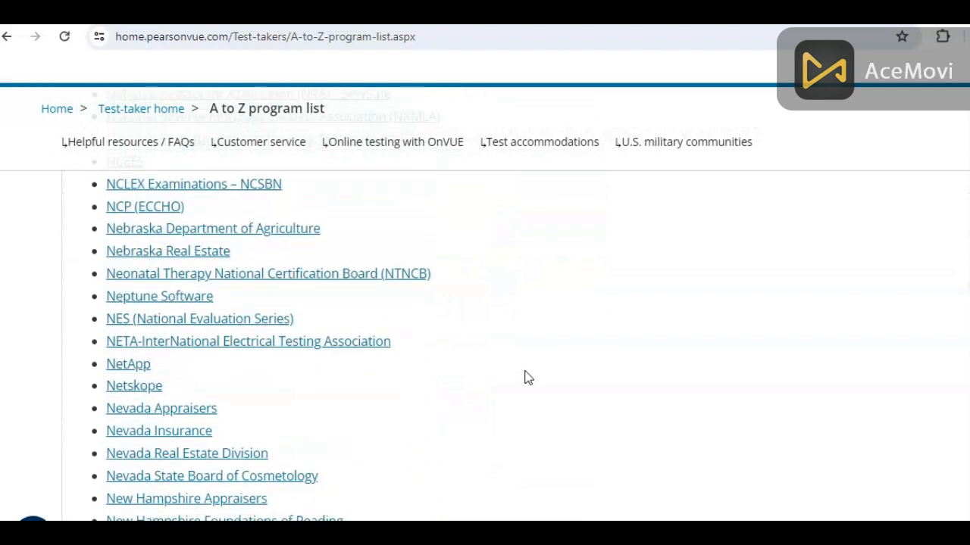
scroll(528, 377, down, 3)
scroll(528, 378, down, 4)
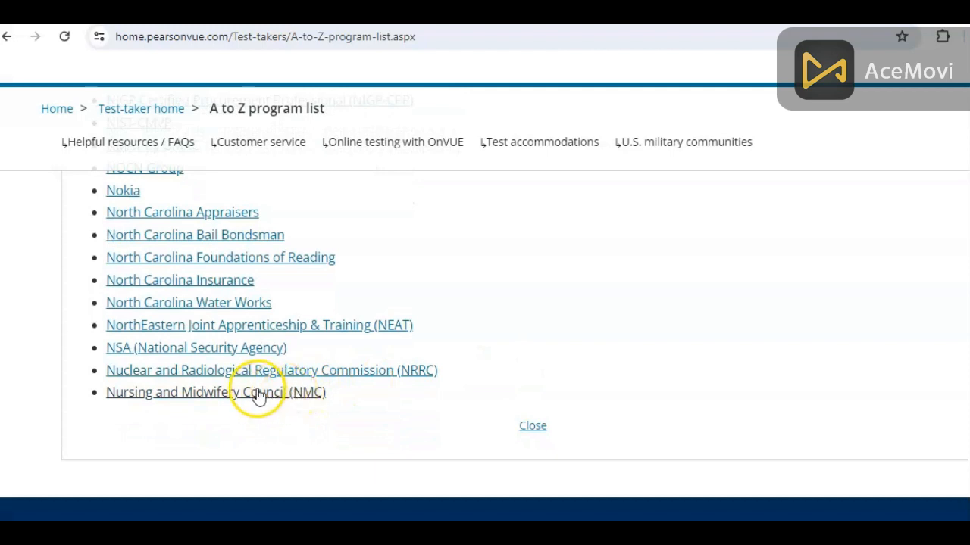
click(305, 396)
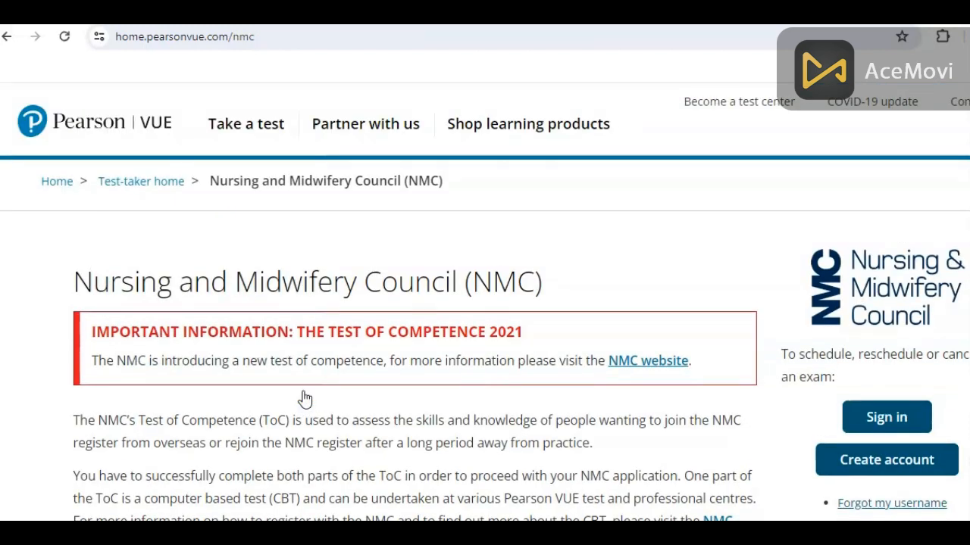
- Review the NMC page's CBT exam codes, then go to the NMC account sign-in page
scroll(305, 397, down, 3)
scroll(304, 398, down, 4)
scroll(304, 398, down, 3)
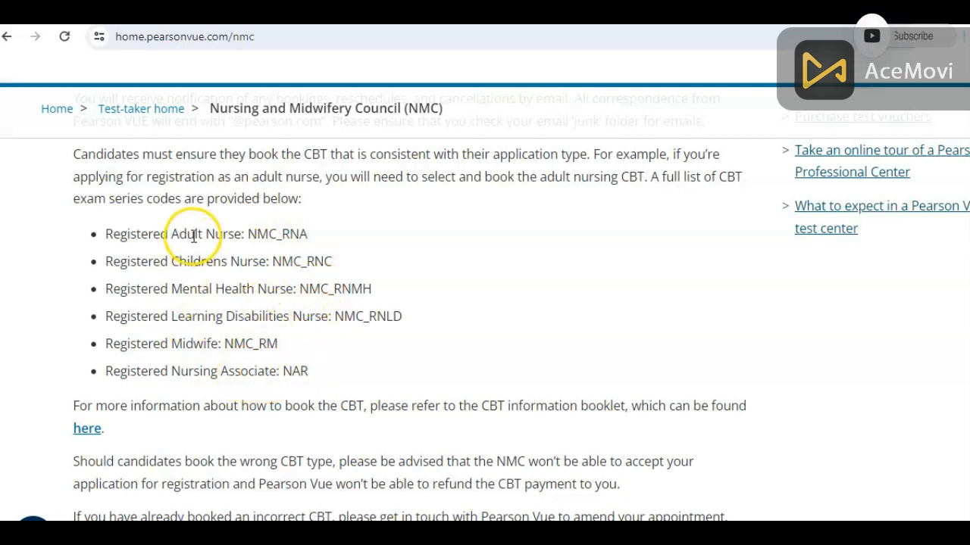
scroll(409, 267, down, 1)
scroll(409, 265, down, 6)
scroll(409, 266, down, 1)
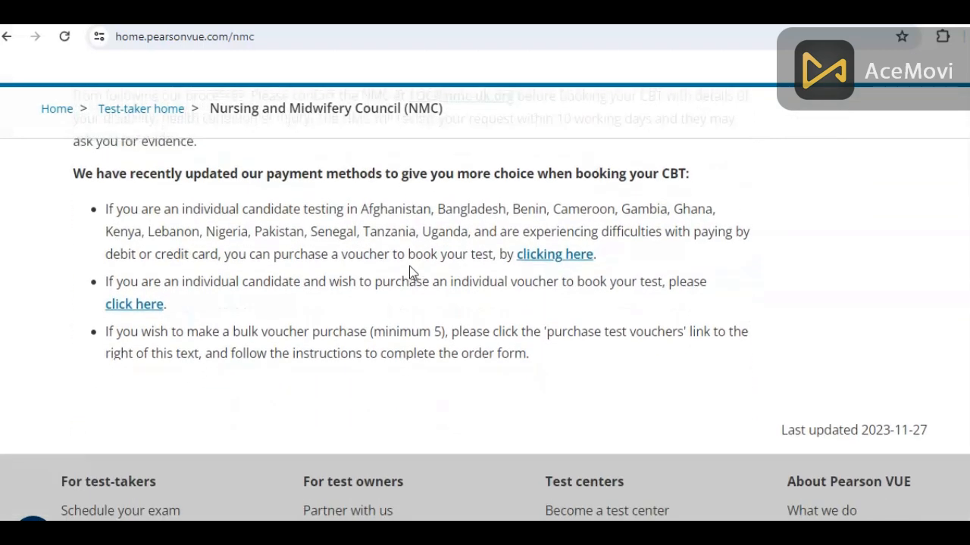
scroll(409, 266, up, 7)
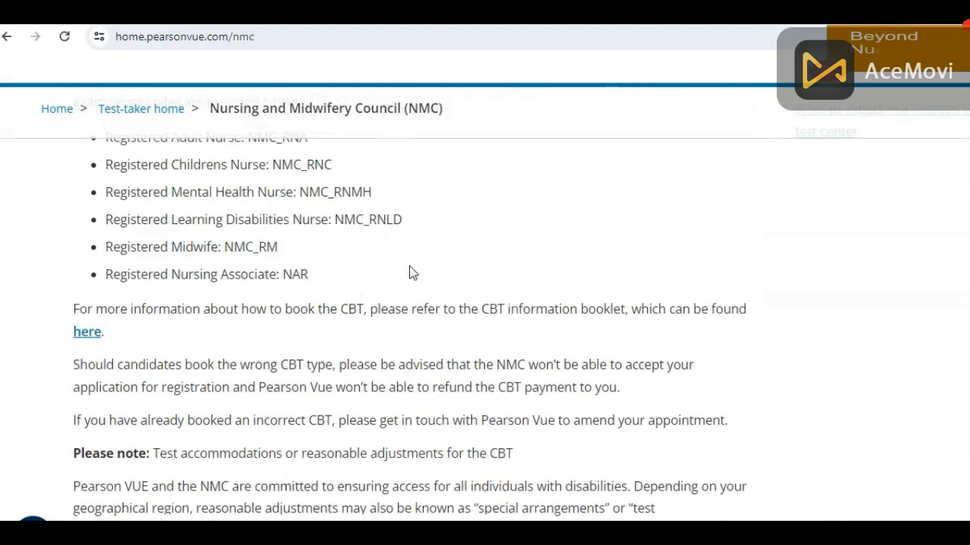
scroll(409, 273, up, 2)
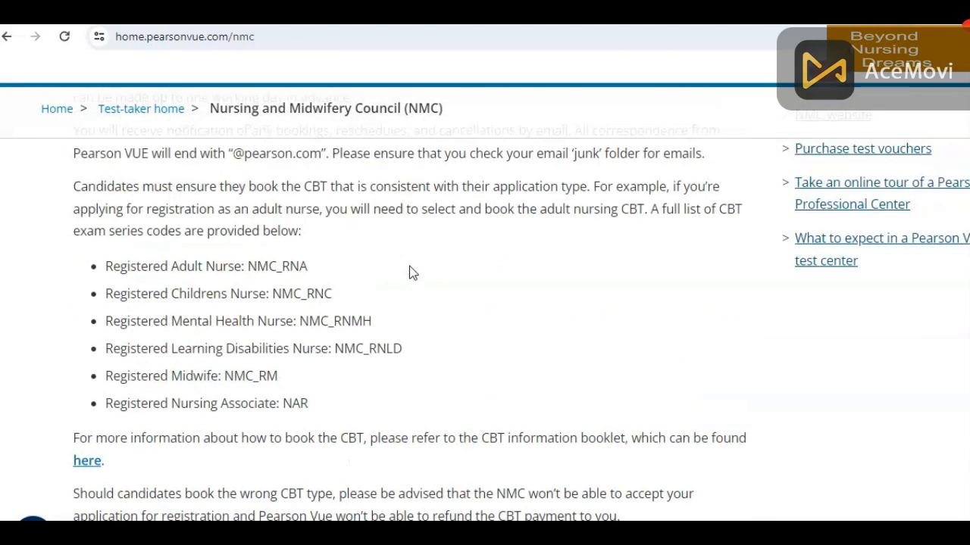
scroll(870, 232, up, 6)
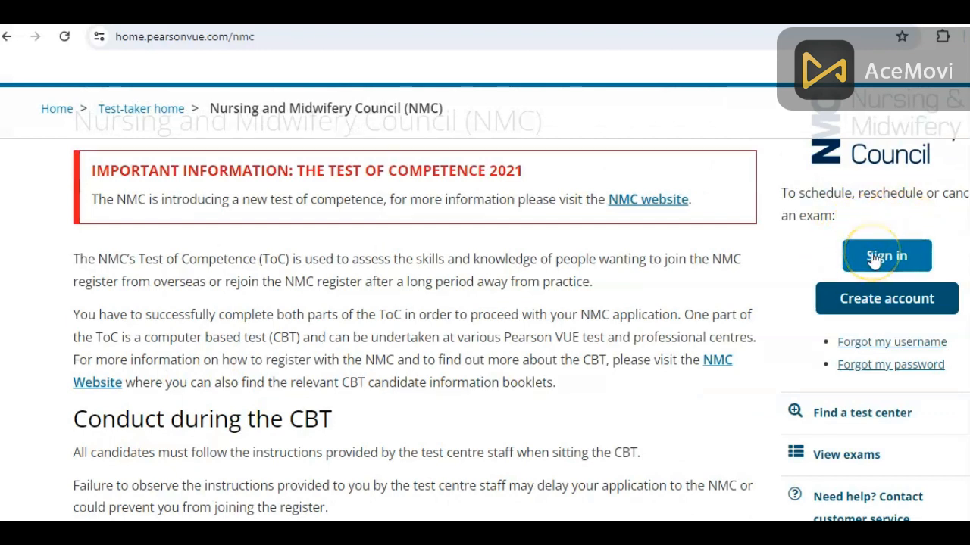
click(874, 258)
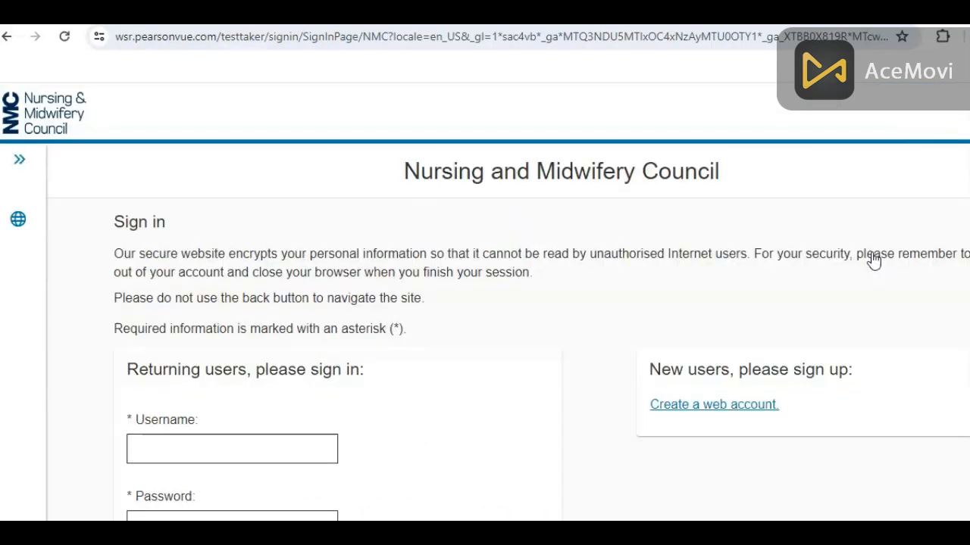
- Enter the account username and password and sign in to the NMC dashboard
click(281, 445)
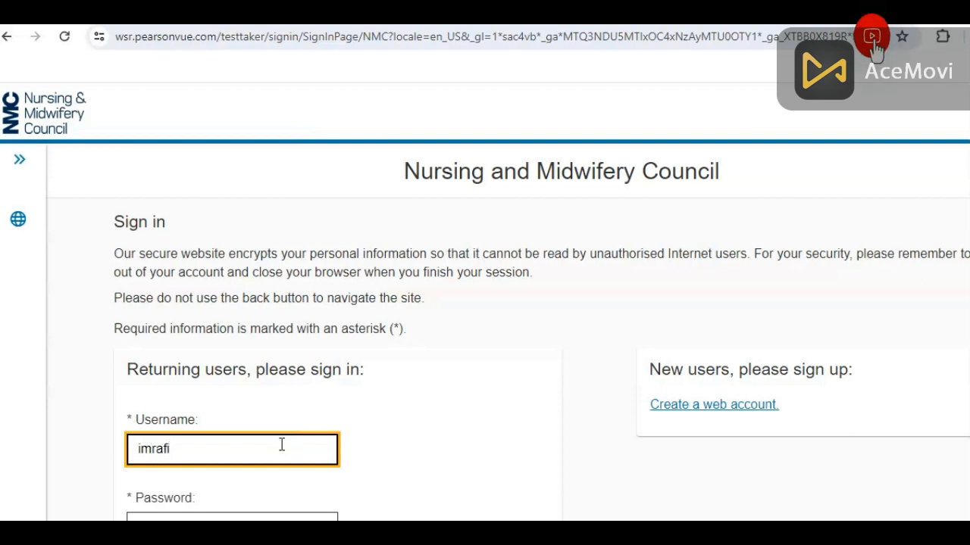
text(0018)
click(275, 453)
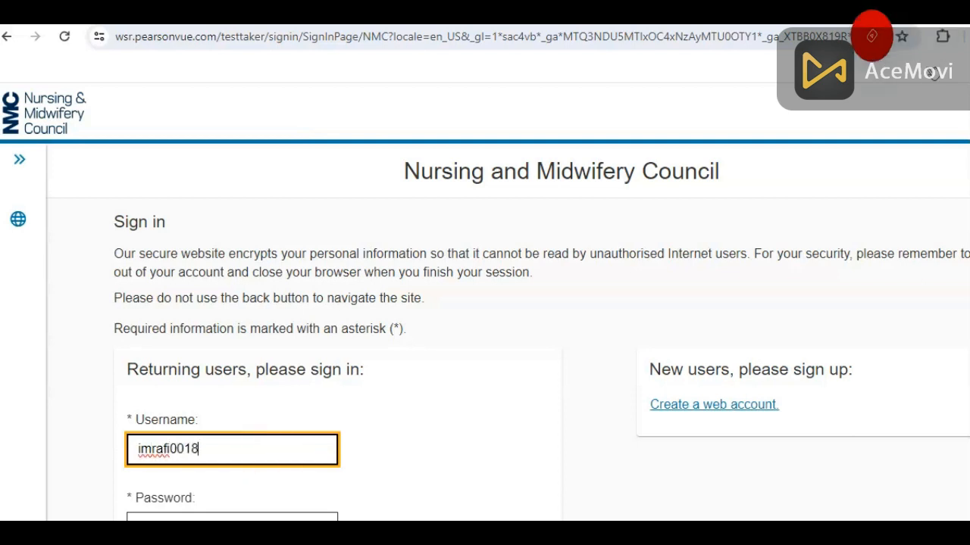
key(Tab)
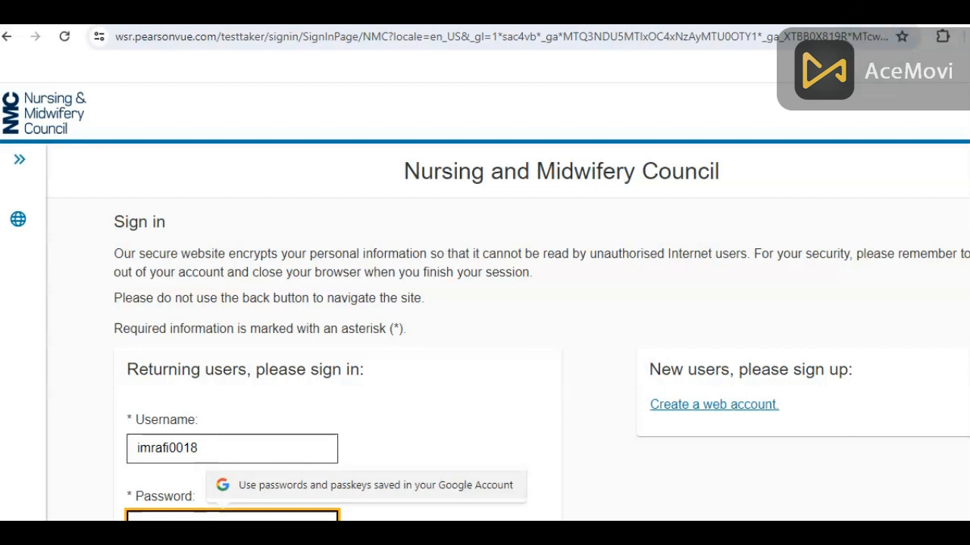
text(•)
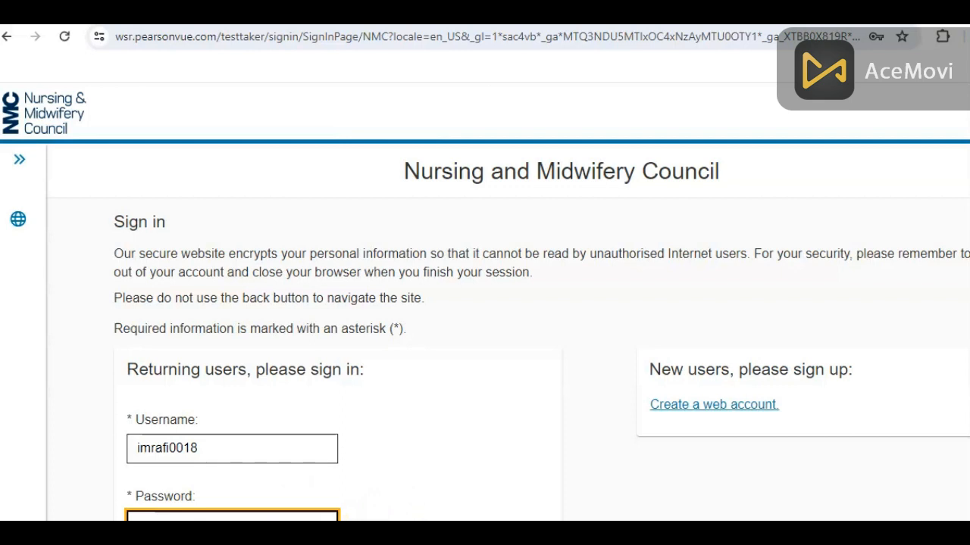
click(509, 402)
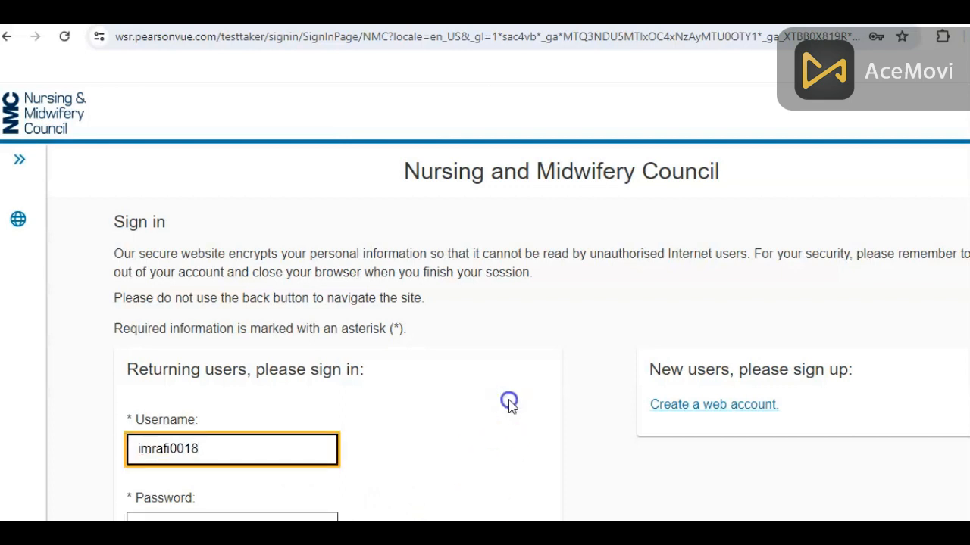
click(509, 401)
scroll(509, 407, down, 2)
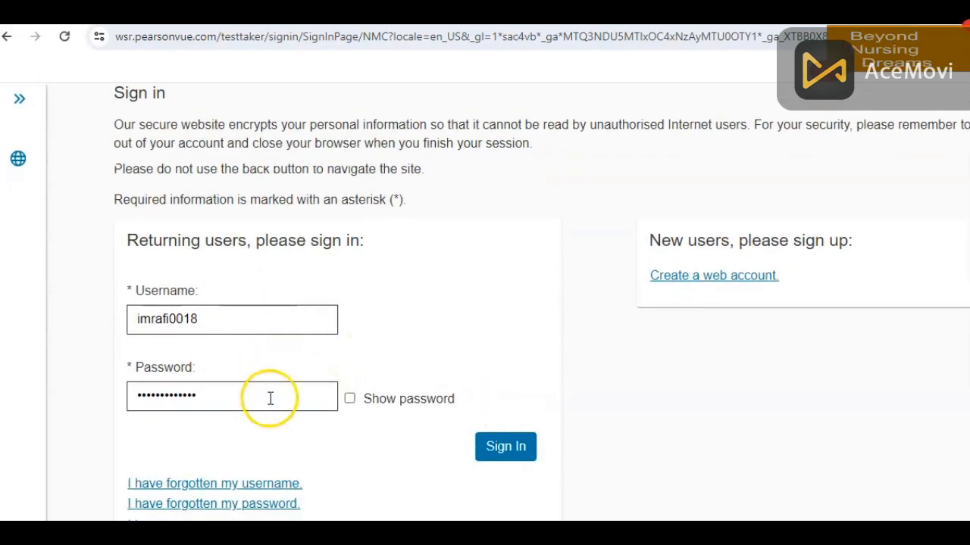
click(503, 448)
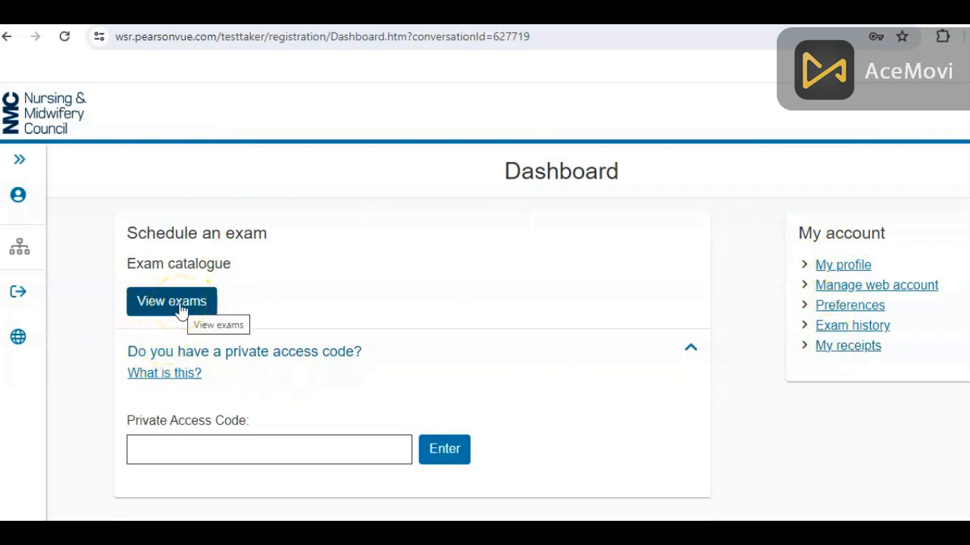
- Open the NMC exam catalogue and scroll to the midwifery, nursing and nursing associate exam groups
click(180, 307)
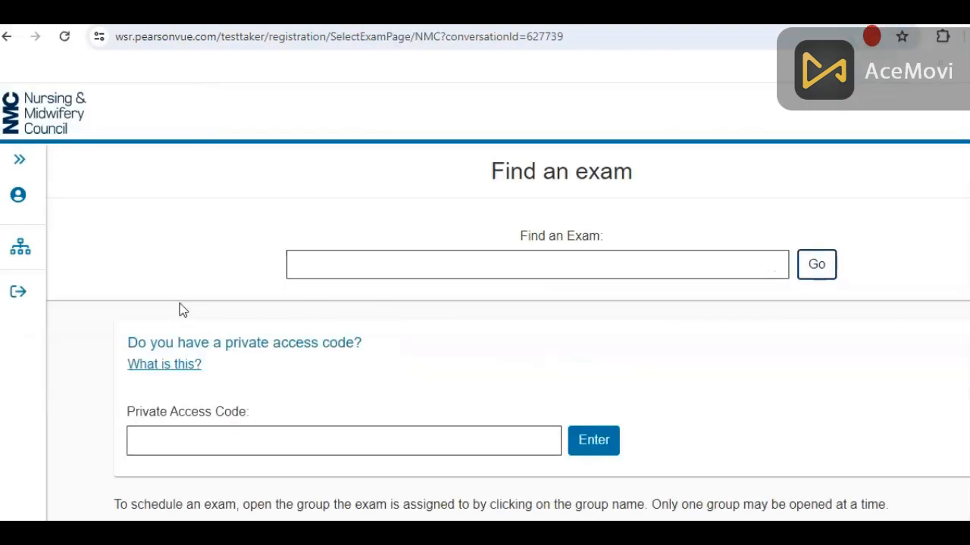
click(296, 262)
click(388, 269)
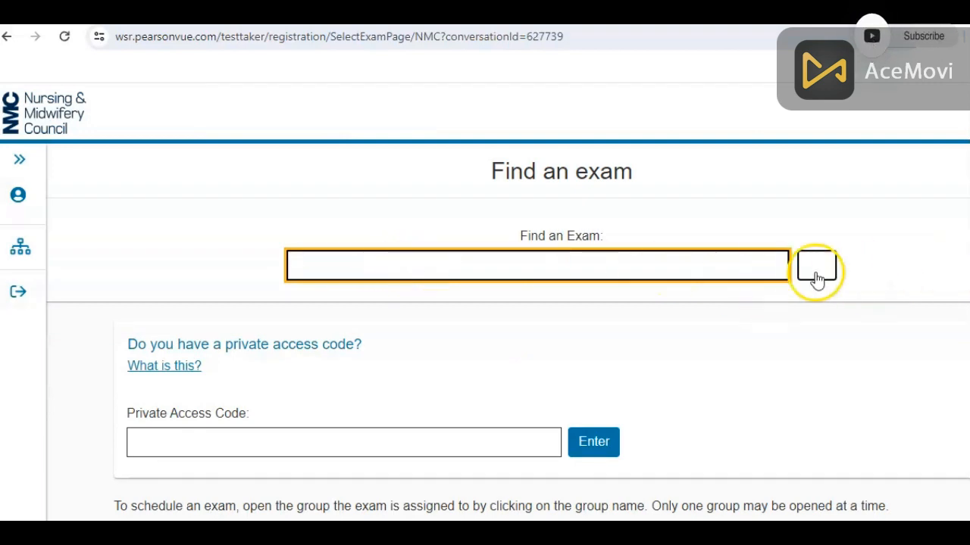
scroll(485, 303, down, 2)
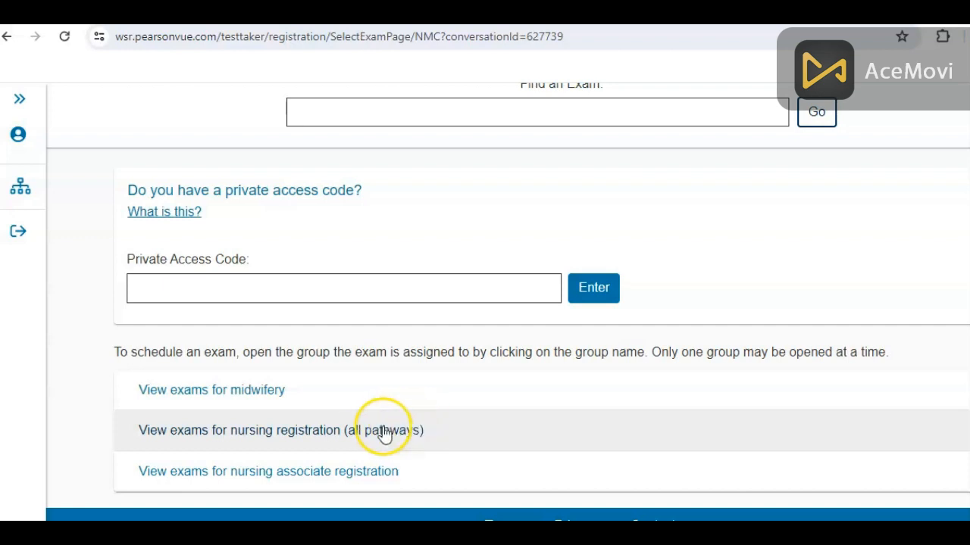
- Pick NMC_RNA RNA 2021: Adult nurse under Test of Competence 2021 and tick Part A Numeracy
click(380, 431)
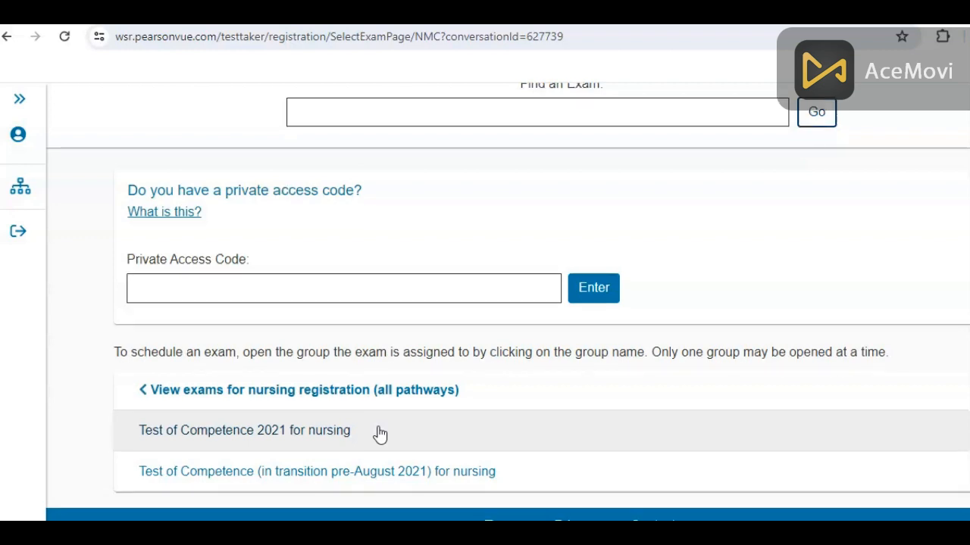
click(599, 193)
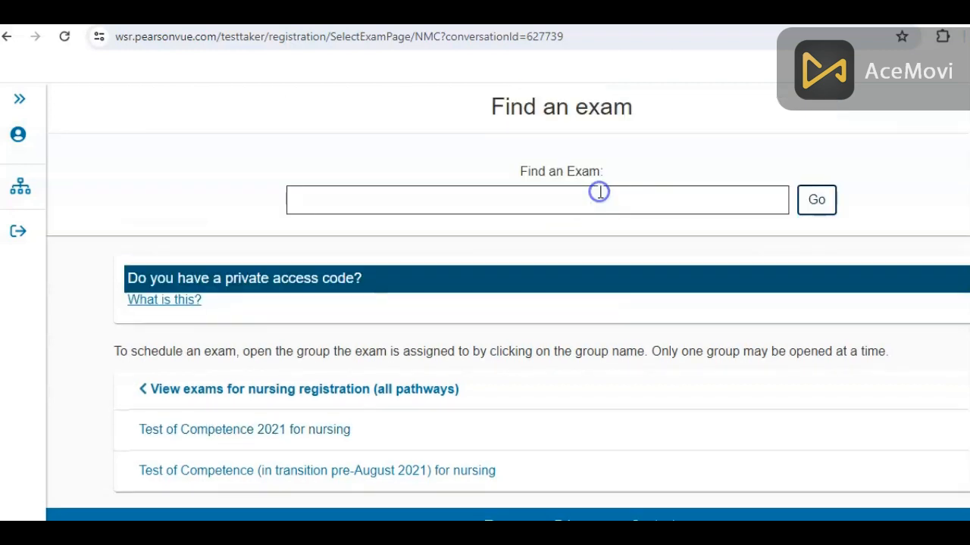
click(84, 387)
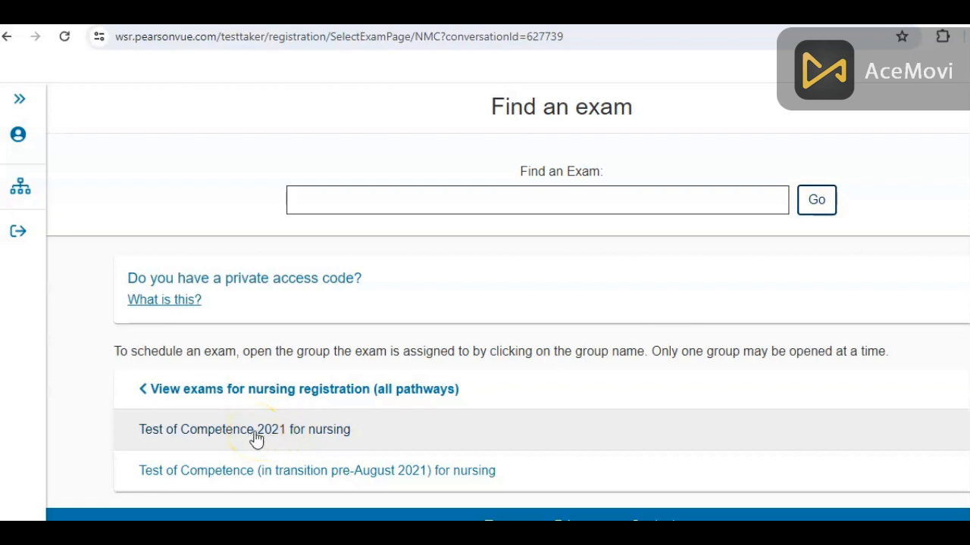
click(256, 437)
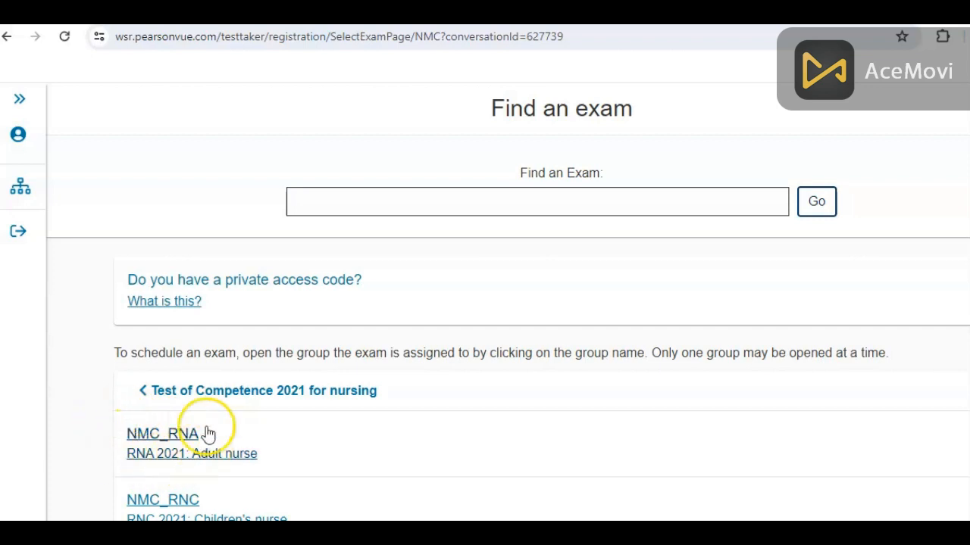
scroll(227, 412, down, 3)
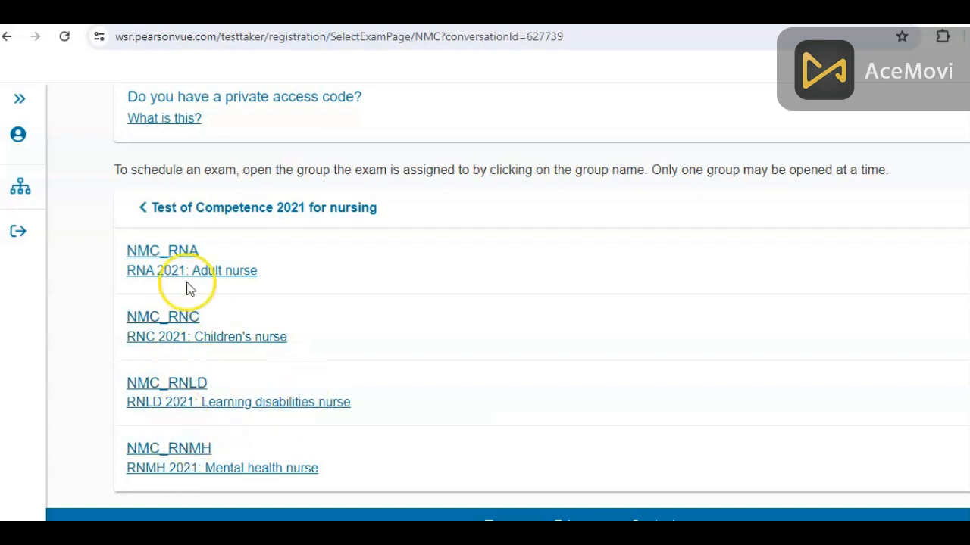
click(173, 251)
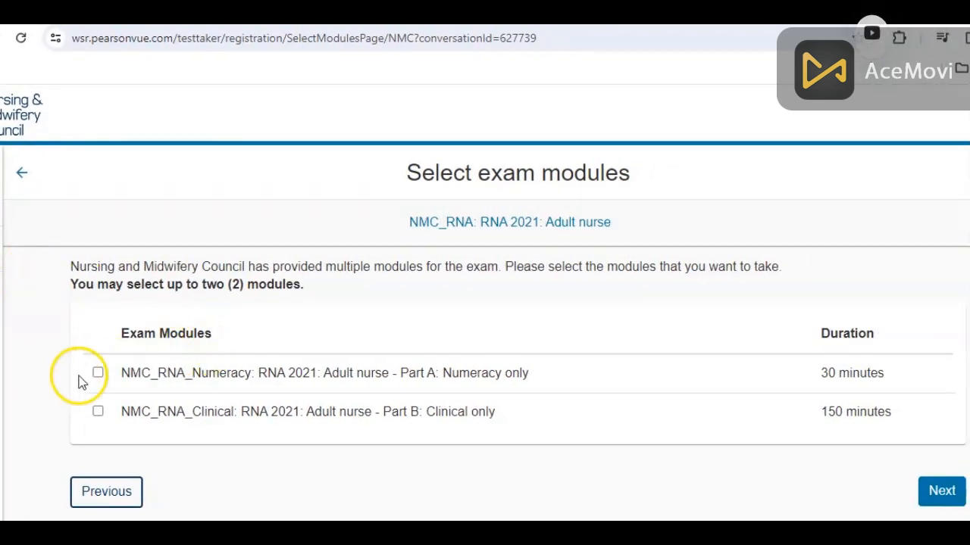
click(98, 374)
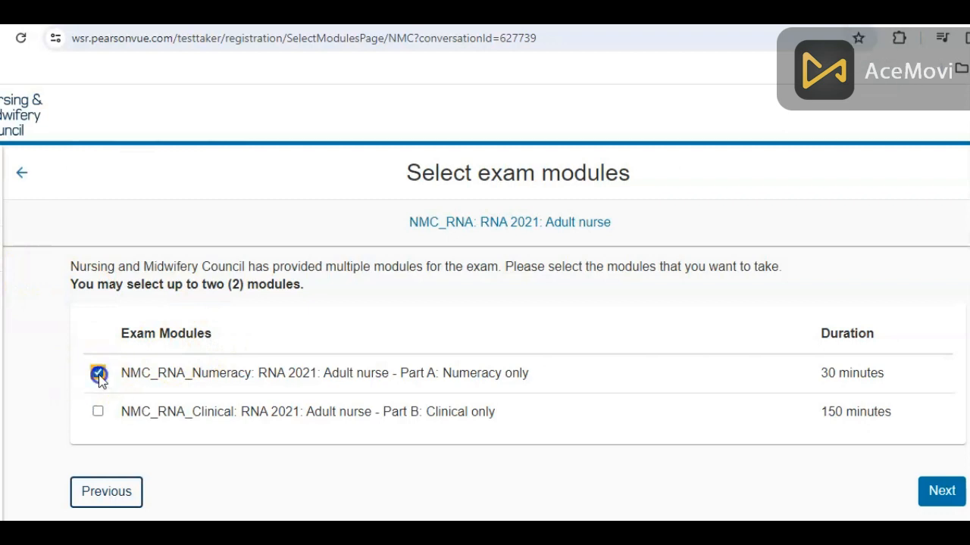
- Add the Part B Clinical module as well and agree to the NMC policies
click(98, 411)
click(940, 492)
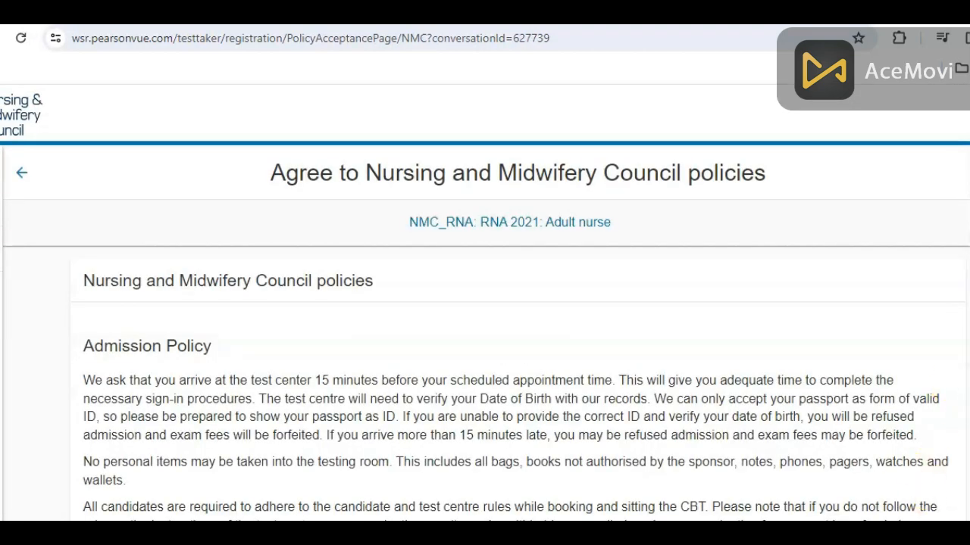
scroll(695, 301, down, 3)
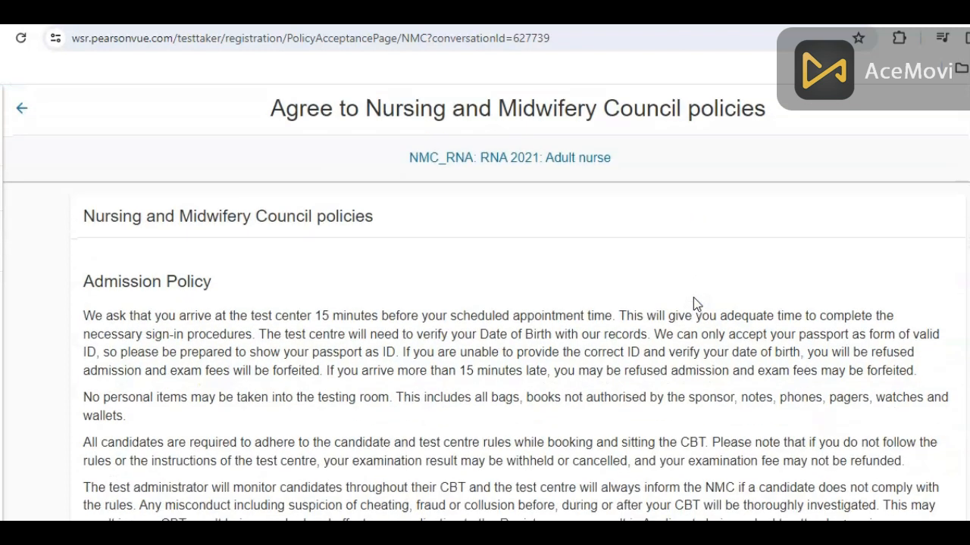
scroll(694, 301, down, 4)
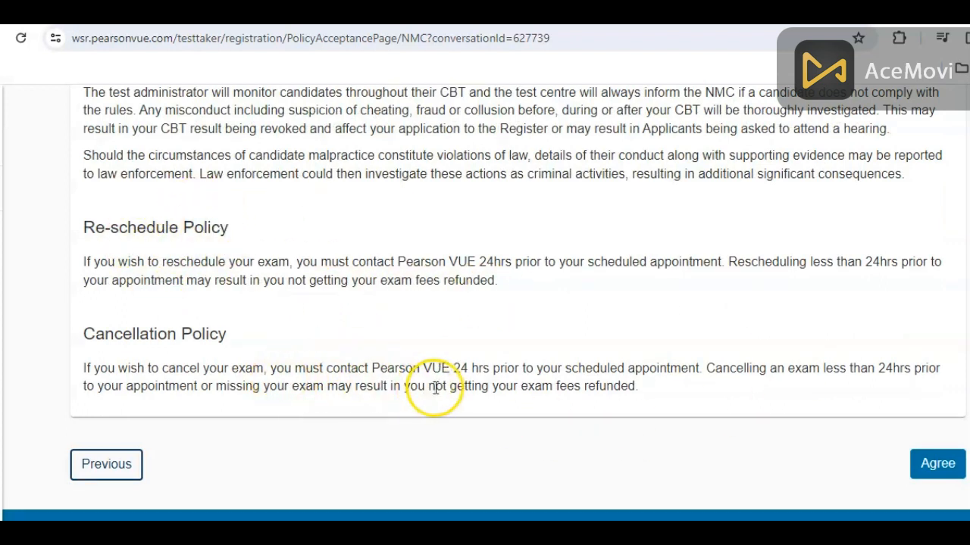
click(934, 465)
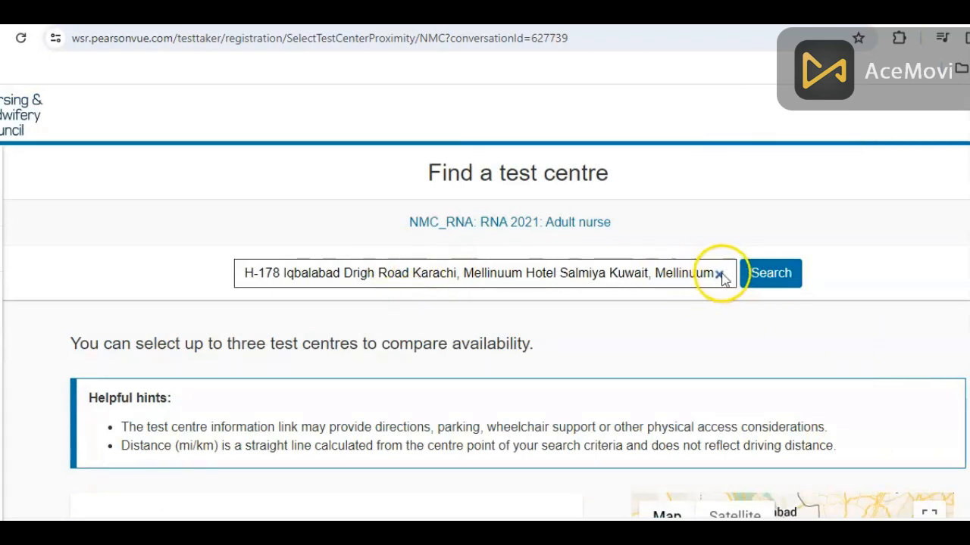
- Replace the old address search with 'kuwait' and scroll to the UKI and iCandle results
click(724, 275)
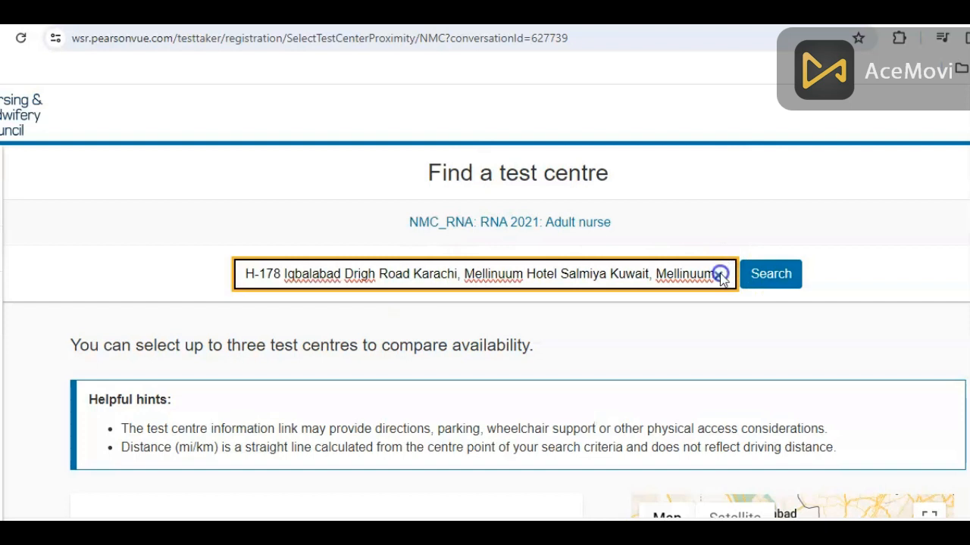
click(720, 274)
text(kuwait)
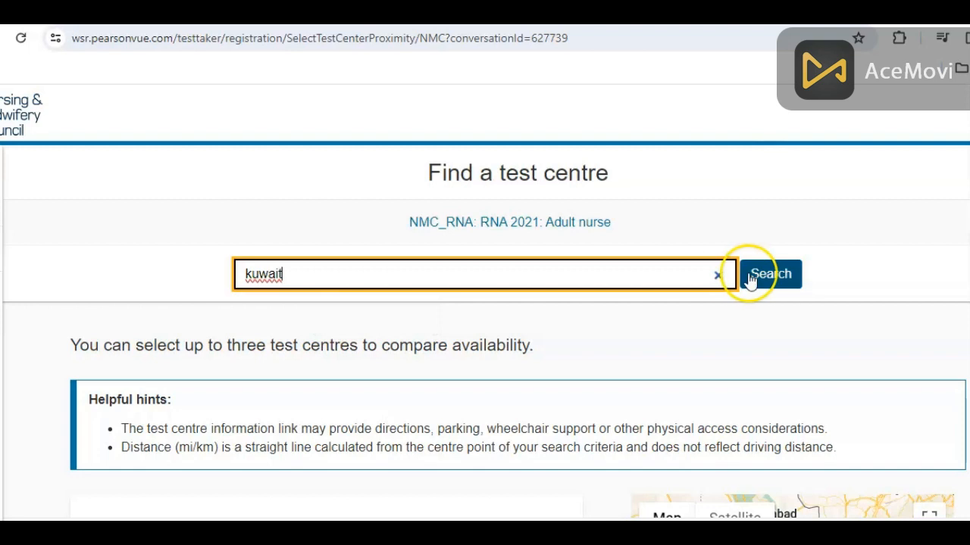
click(797, 274)
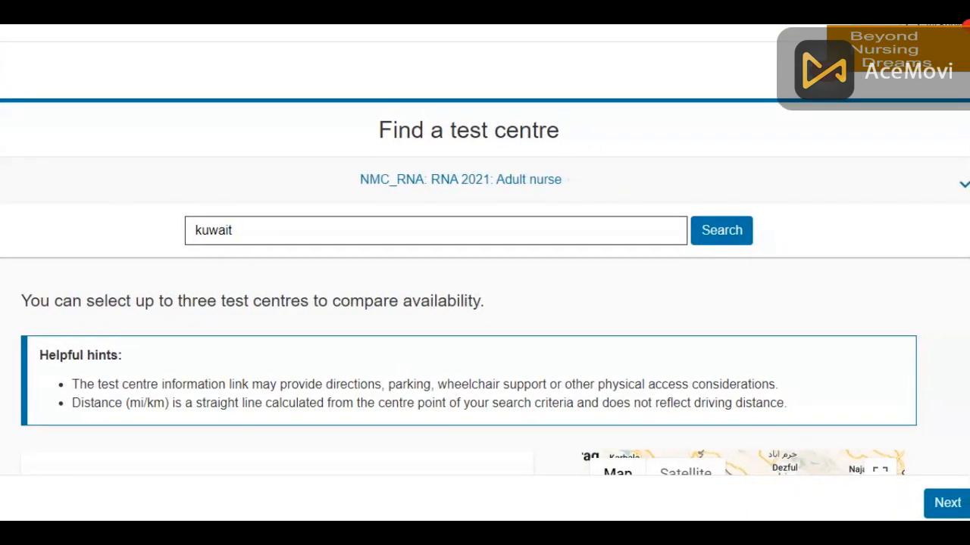
scroll(666, 129, down, 3)
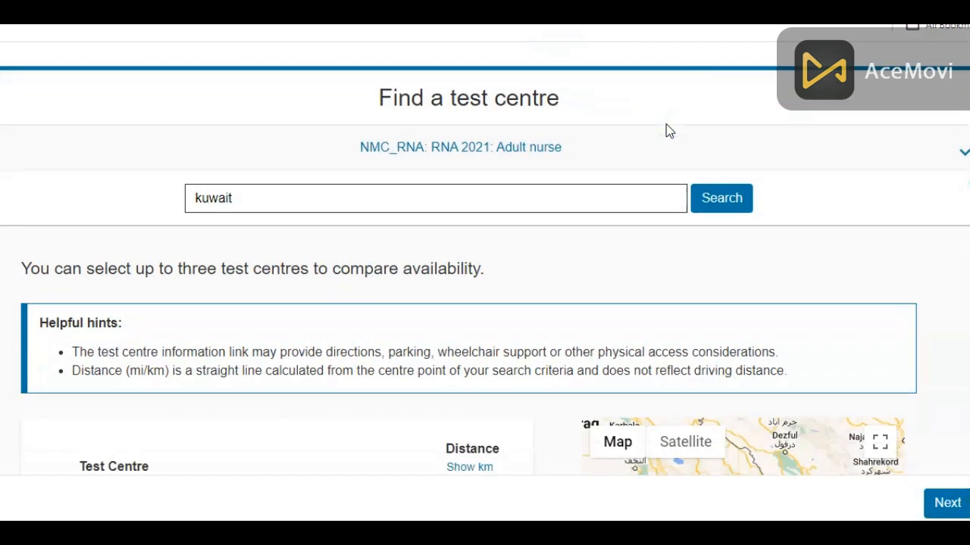
scroll(666, 125, down, 2)
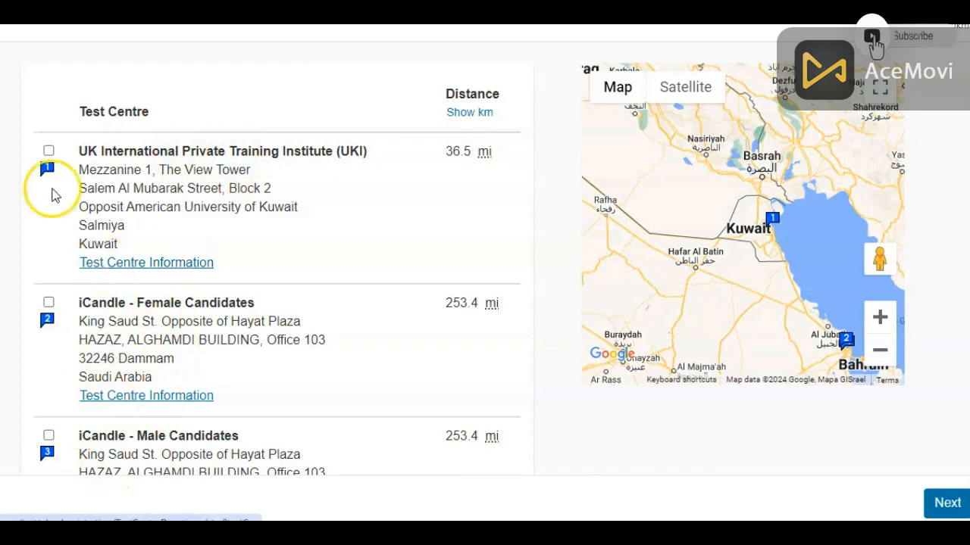
- Select UK International Private Training Institute (UKI) in Salmiya and continue to its appointment calendar
click(48, 149)
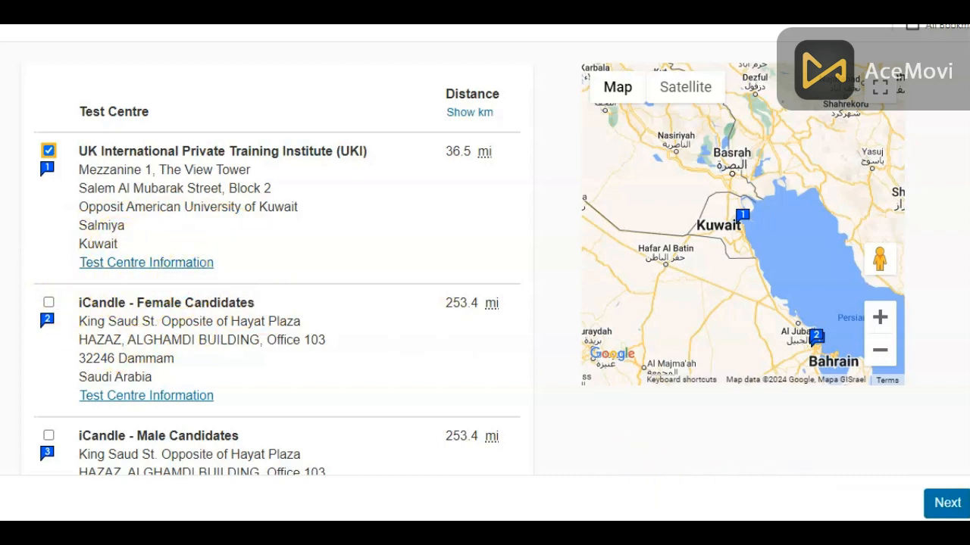
click(947, 505)
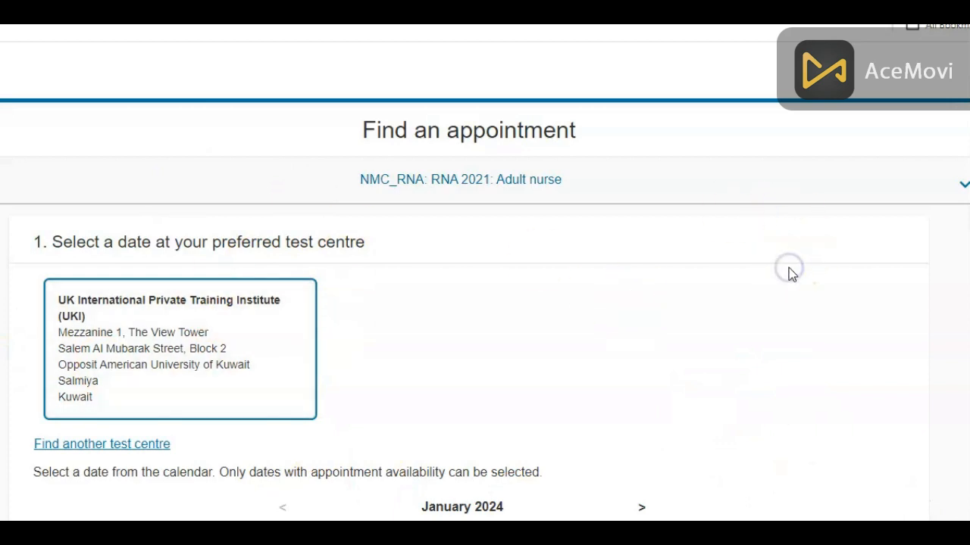
- Move the calendar to February 2024 and pick Thursday 1 February as the test date
scroll(790, 273, down, 3)
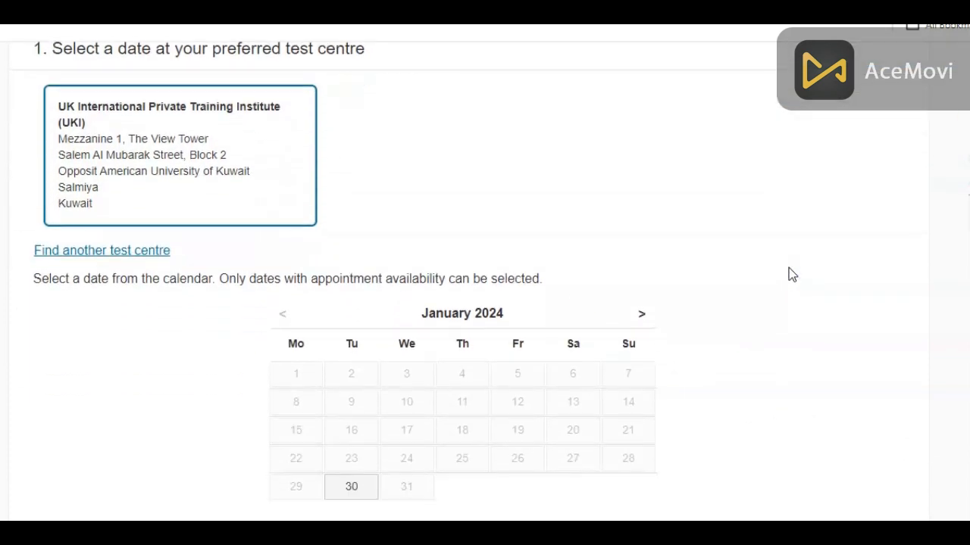
scroll(789, 275, down, 2)
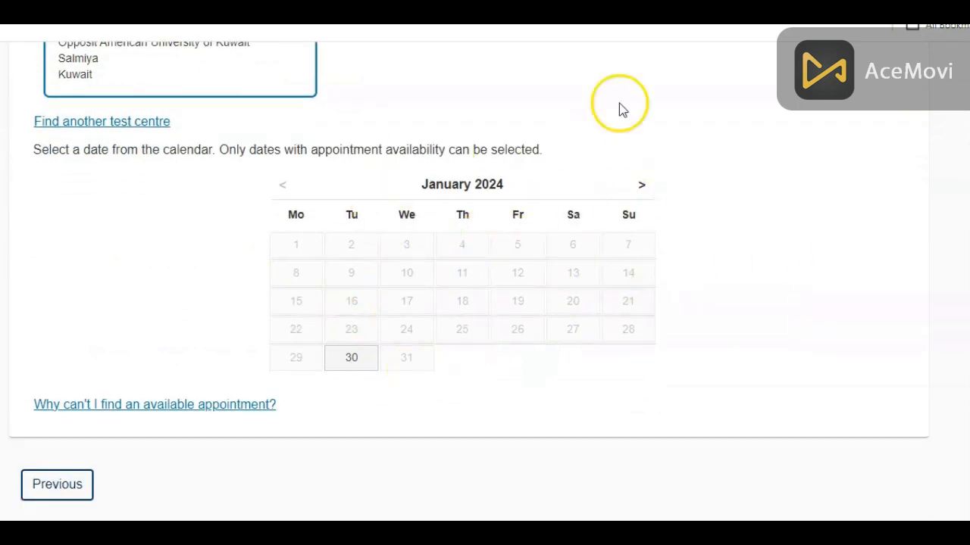
click(644, 188)
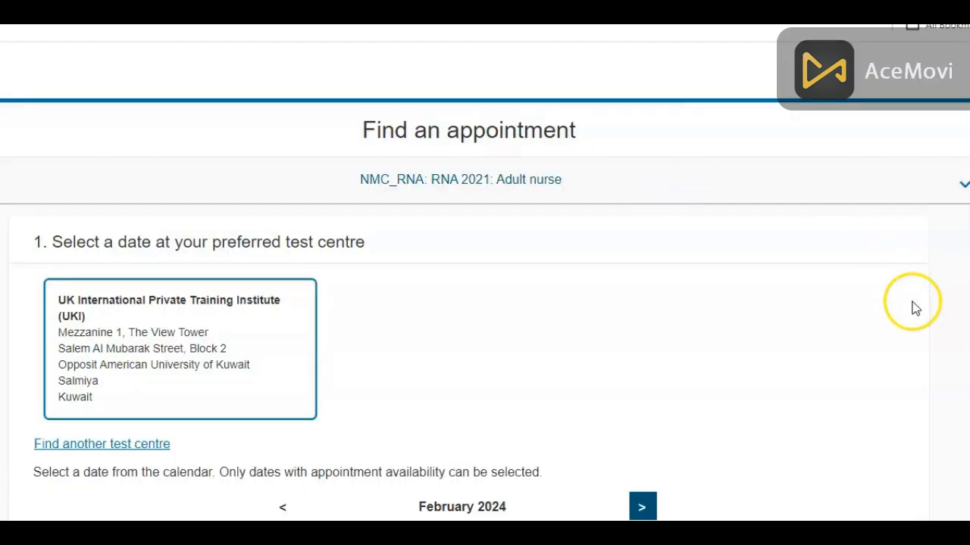
click(764, 348)
scroll(765, 349, down, 3)
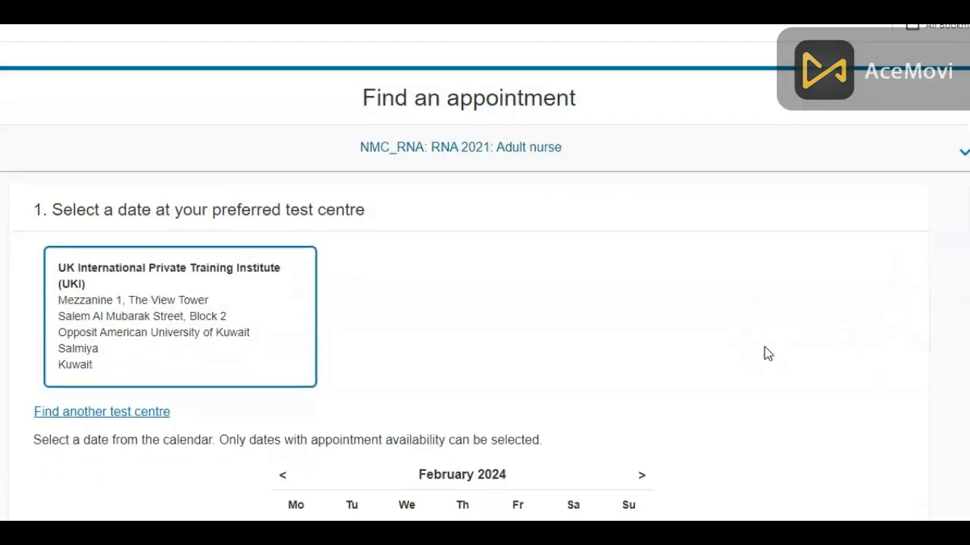
scroll(766, 353, down, 2)
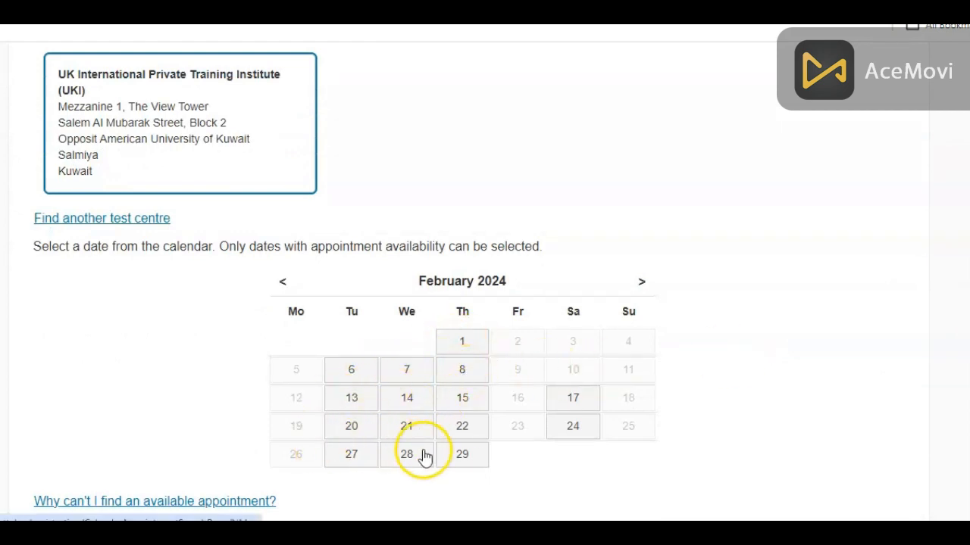
click(461, 346)
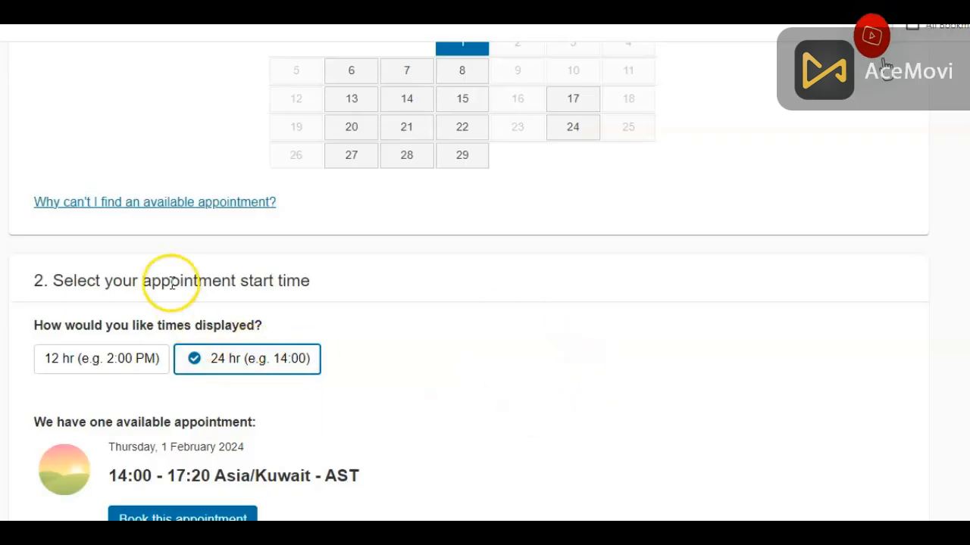
- Toggle between 12- and 24-hour times, then try booking the 14:00 - 17:20 slot
click(132, 356)
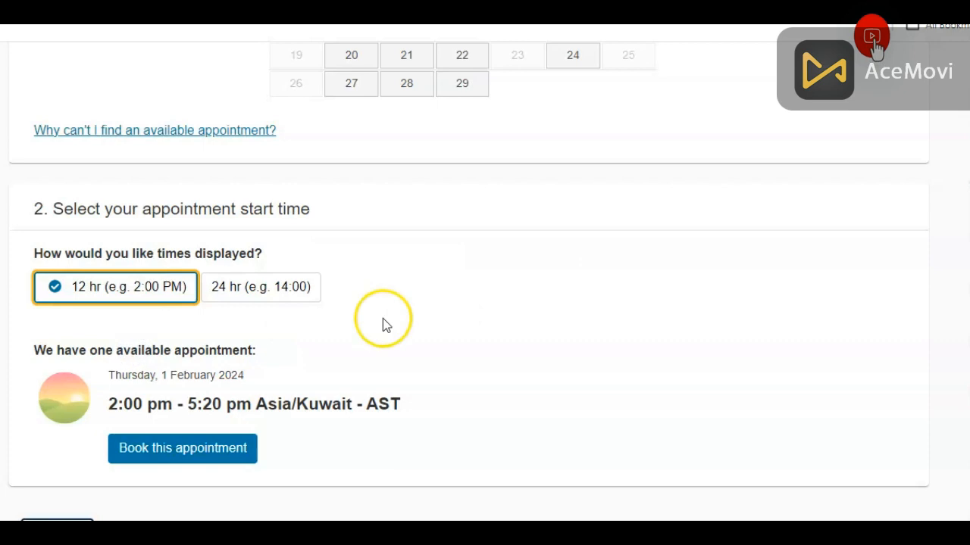
click(288, 296)
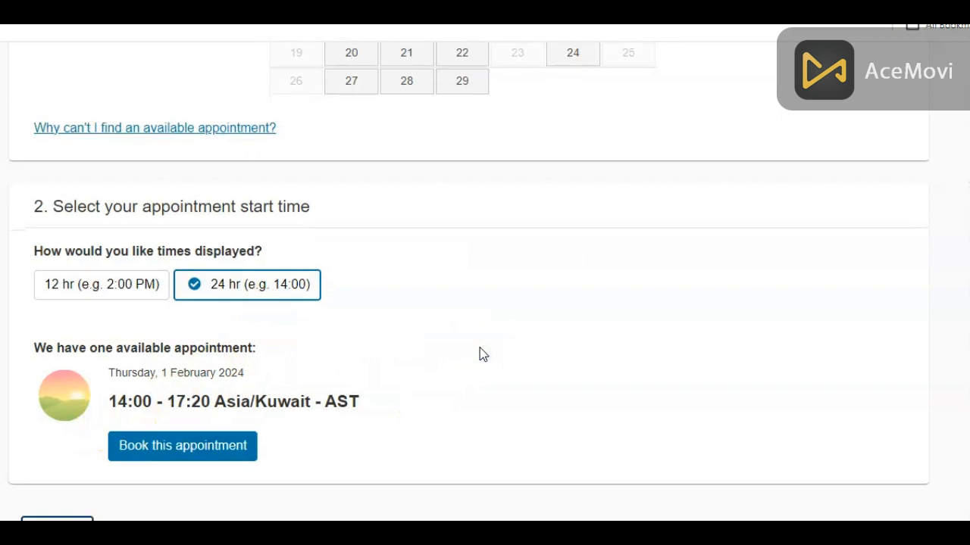
scroll(480, 347, down, 2)
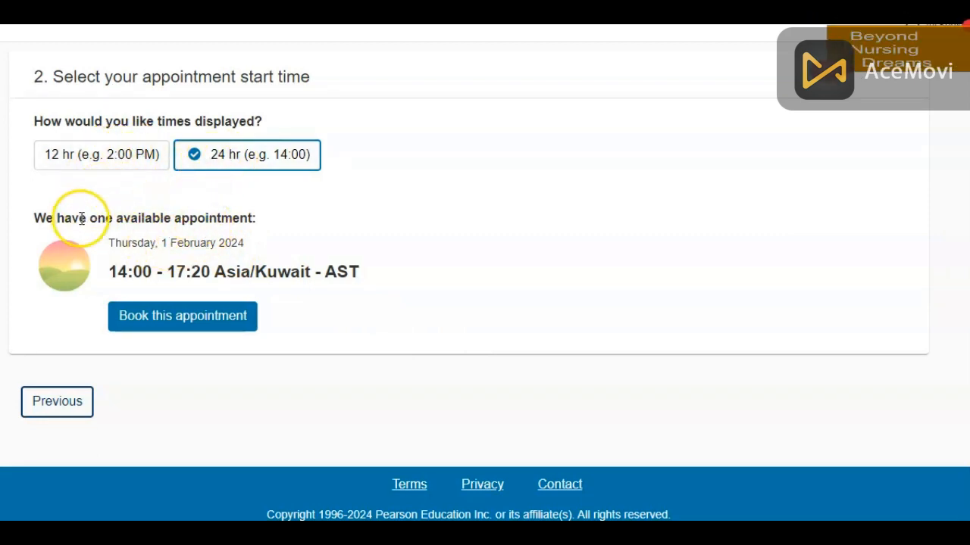
click(221, 324)
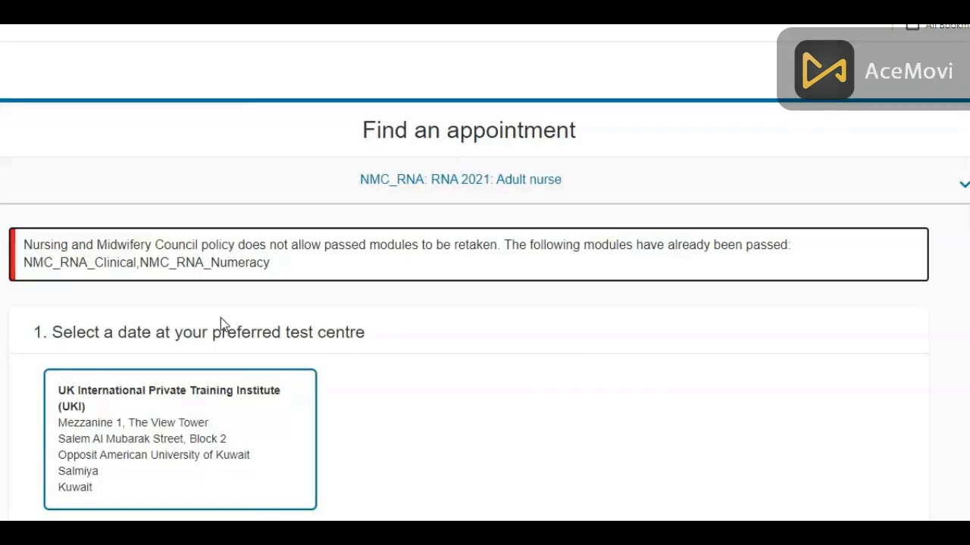
- Review the banner saying NMC_RNA_Clinical and NMC_RNA_Numeracy are already passed, then look down to the calendar
click(655, 354)
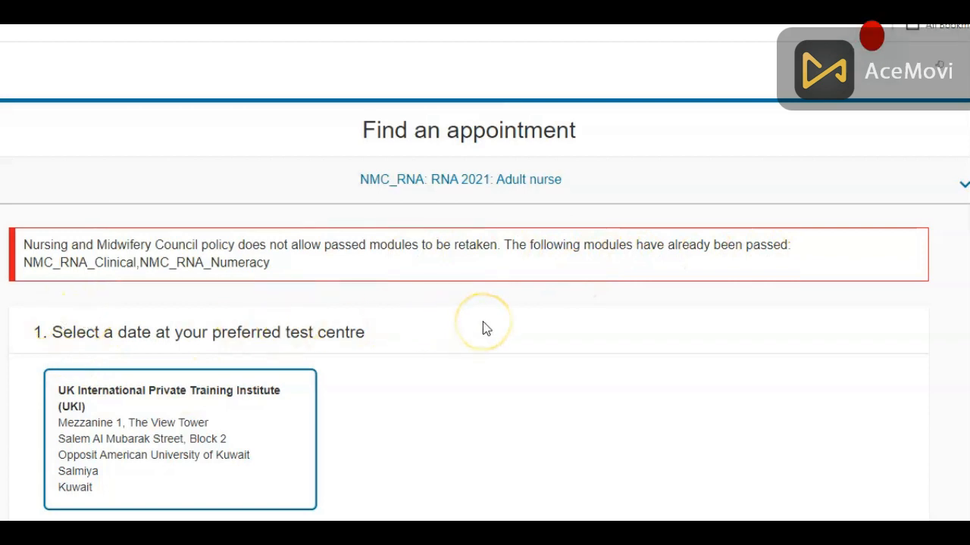
scroll(483, 321, down, 4)
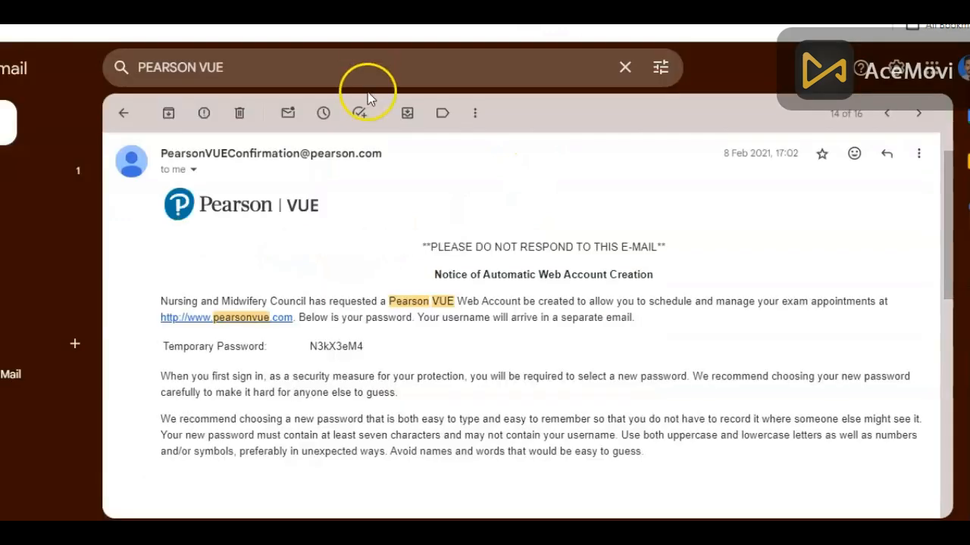
- Search Gmail for 'PEARSON VUE' again and open the NMC's Test of Competence Invitation from the results
click(279, 56)
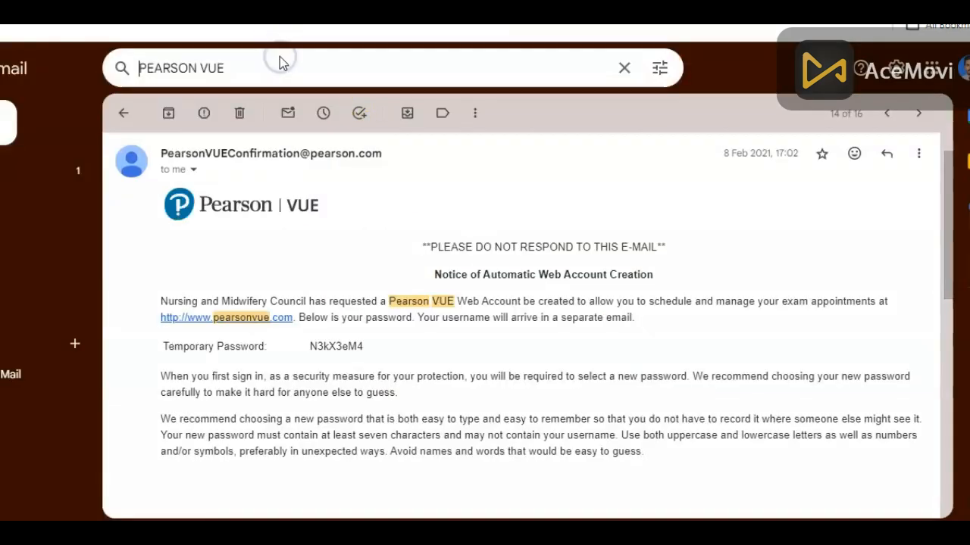
key(Return)
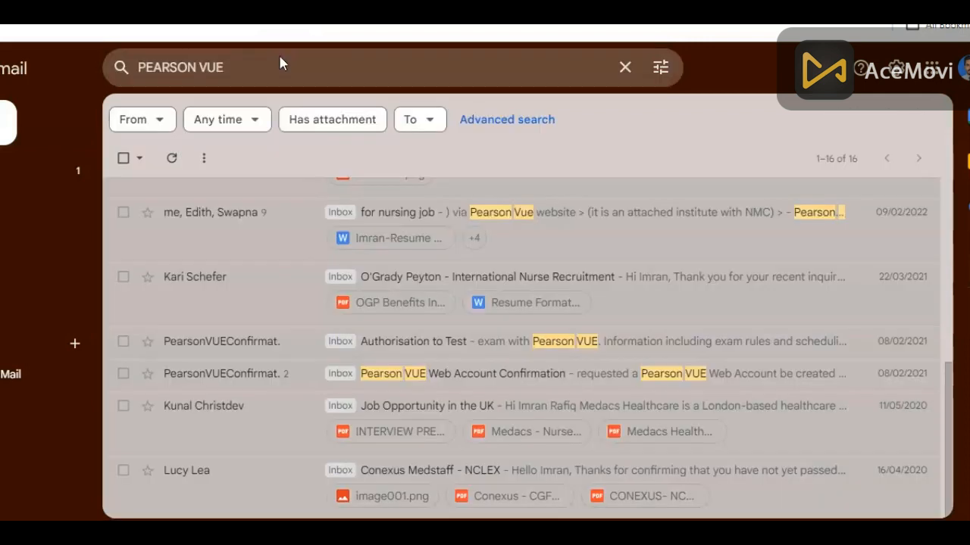
scroll(340, 182, up, 10)
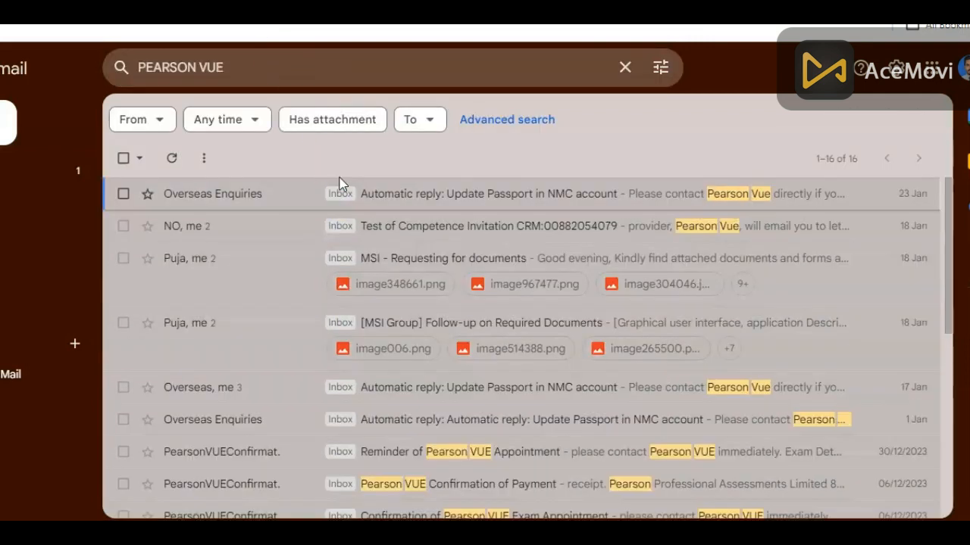
click(443, 190)
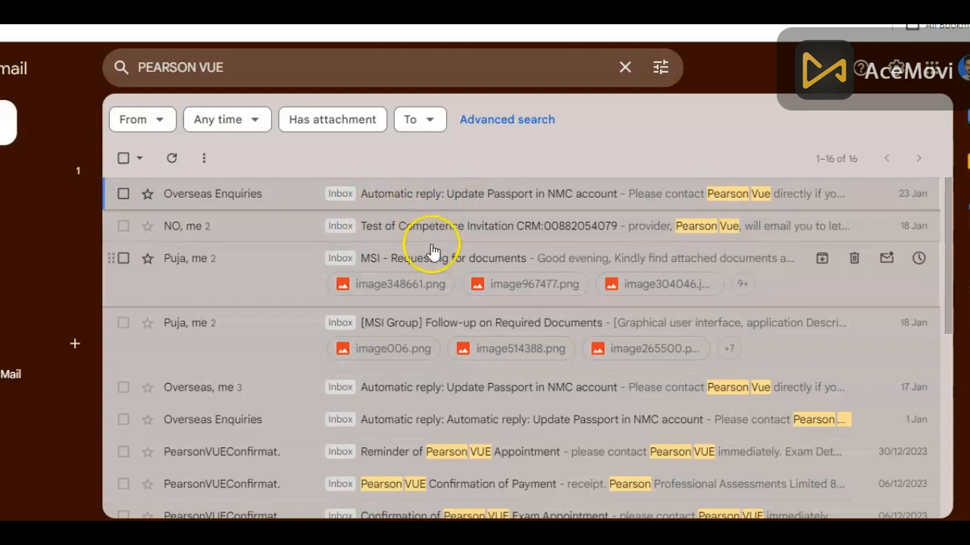
click(433, 228)
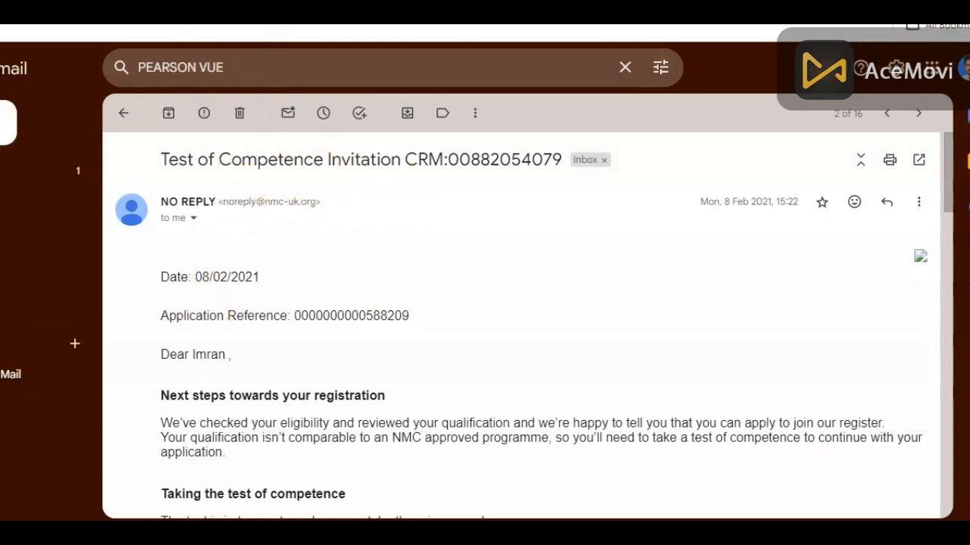
- Open the appointment reminder and review its RNA 2021 Adult nurse exam: 2 January 2024, 10:30 AM, Kuwait
click(309, 269)
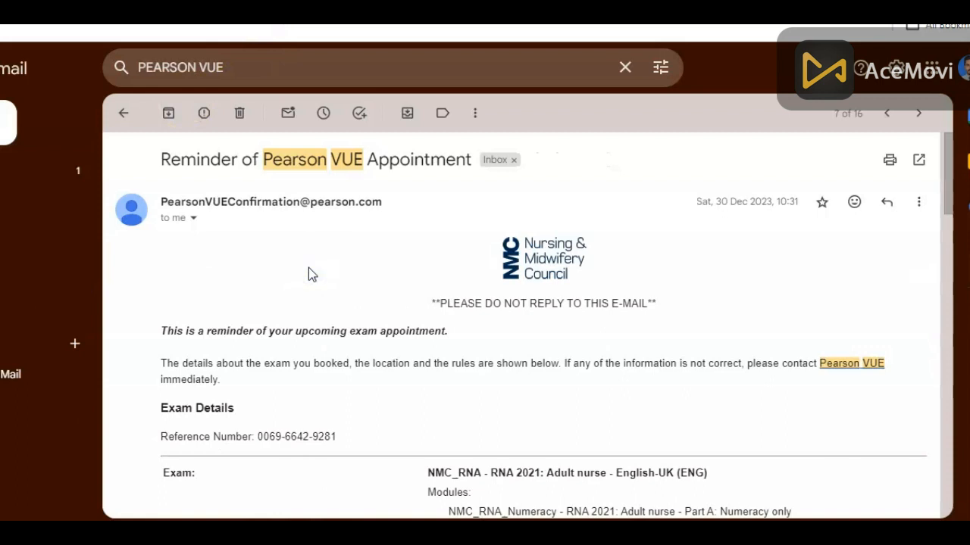
scroll(309, 272, down, 1)
scroll(308, 268, up, 1)
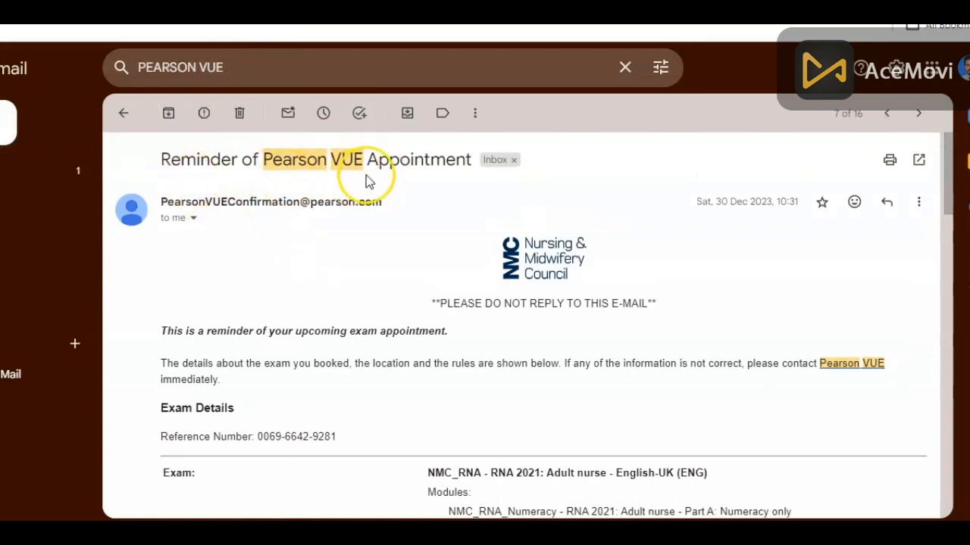
scroll(274, 254, down, 5)
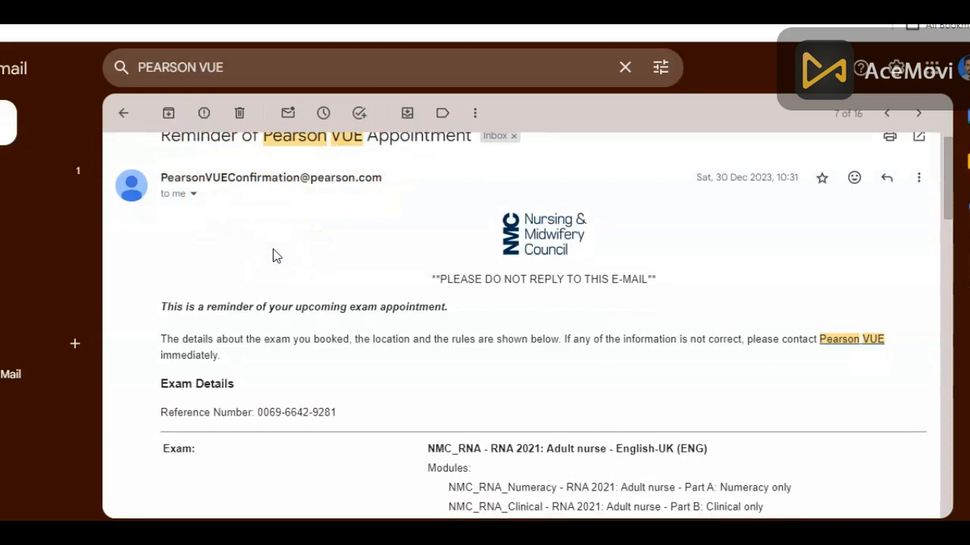
scroll(274, 256, down, 2)
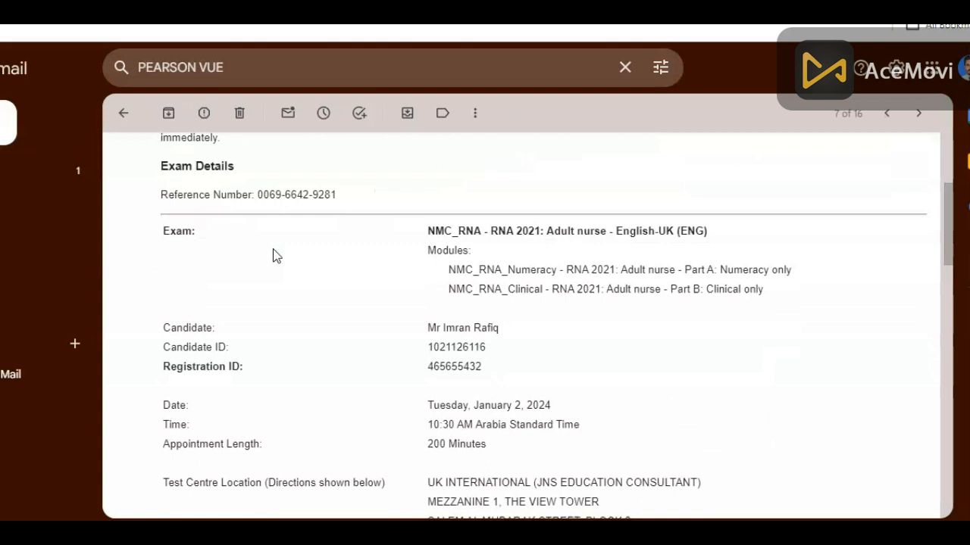
scroll(274, 256, down, 1)
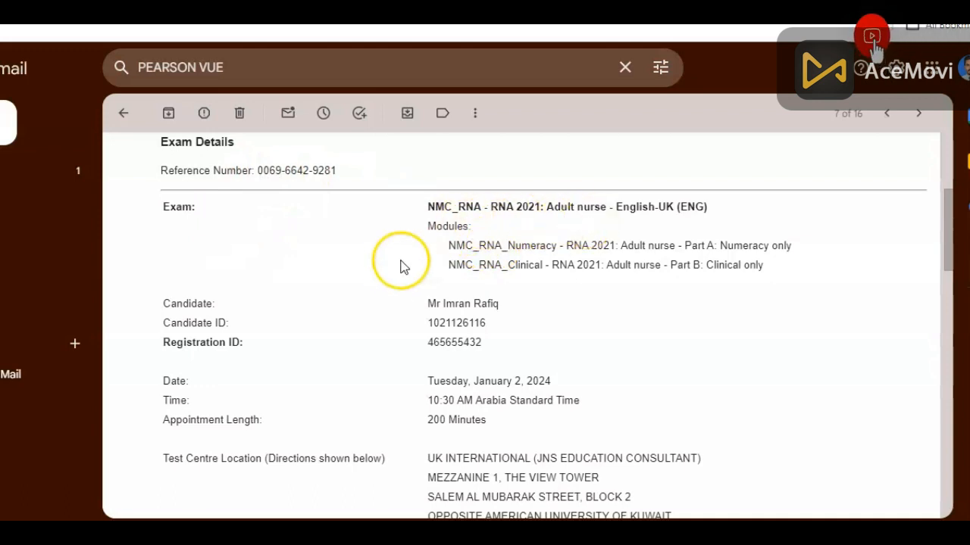
click(382, 283)
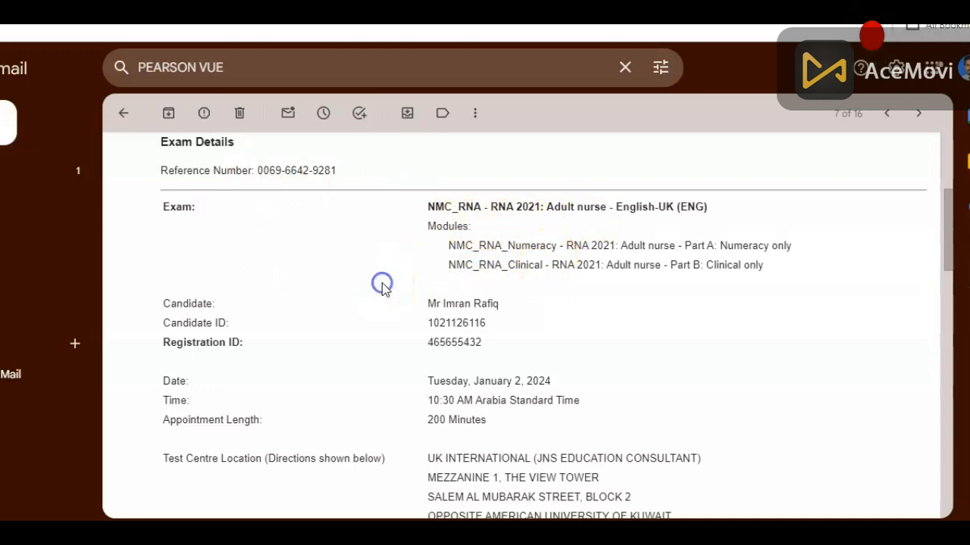
scroll(382, 286, down, 2)
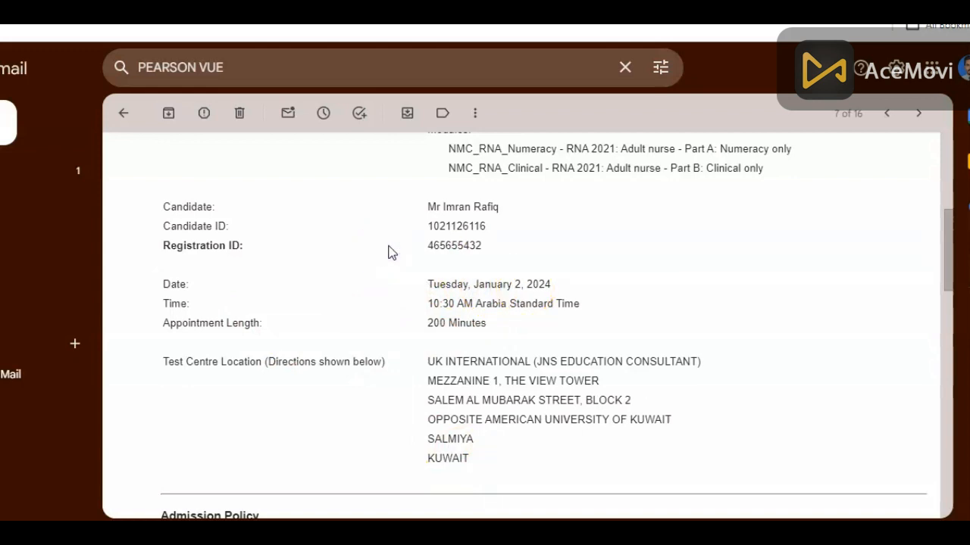
scroll(388, 252, up, 2)
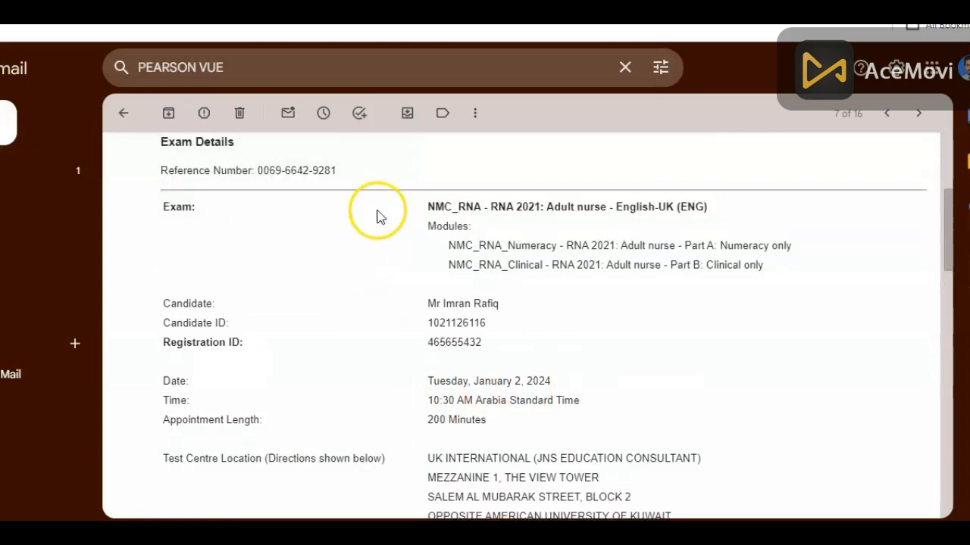